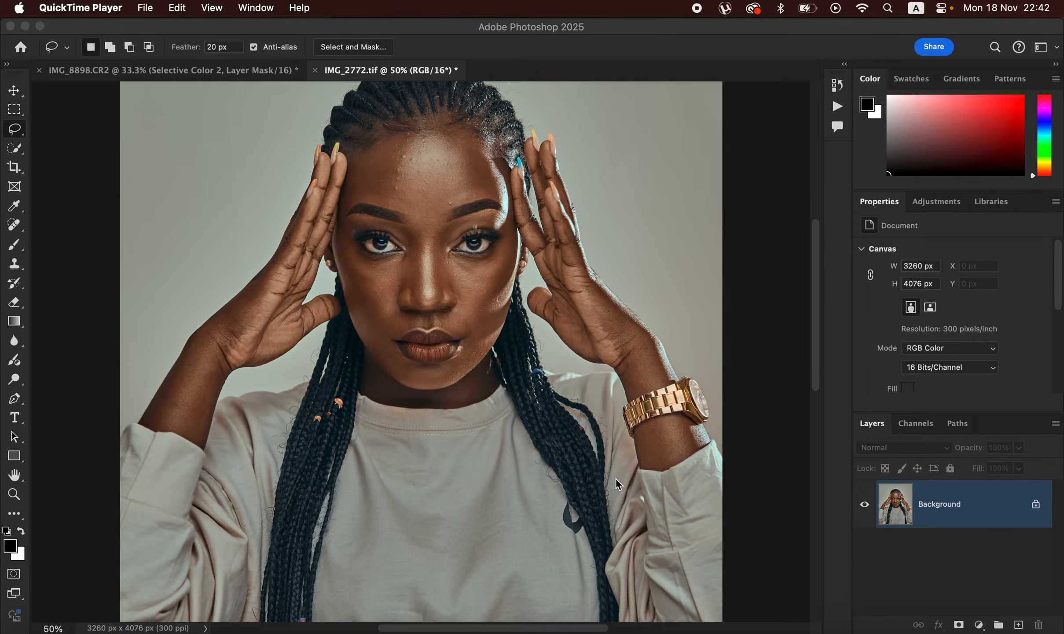
Duplicate the background layer twice.
click(971, 513)
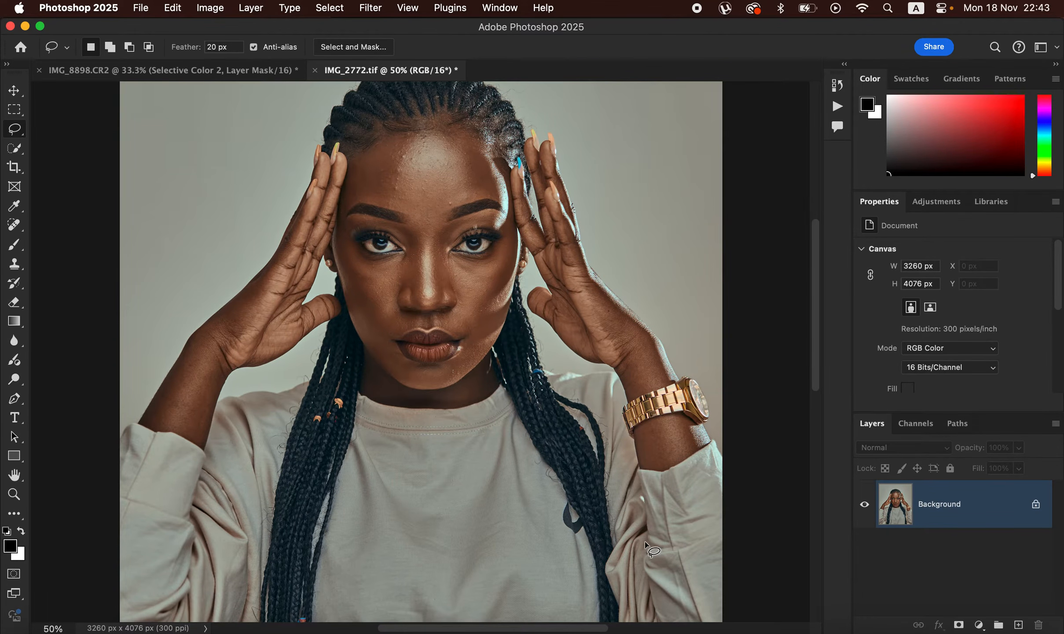
key(super+j)
key(super+j)
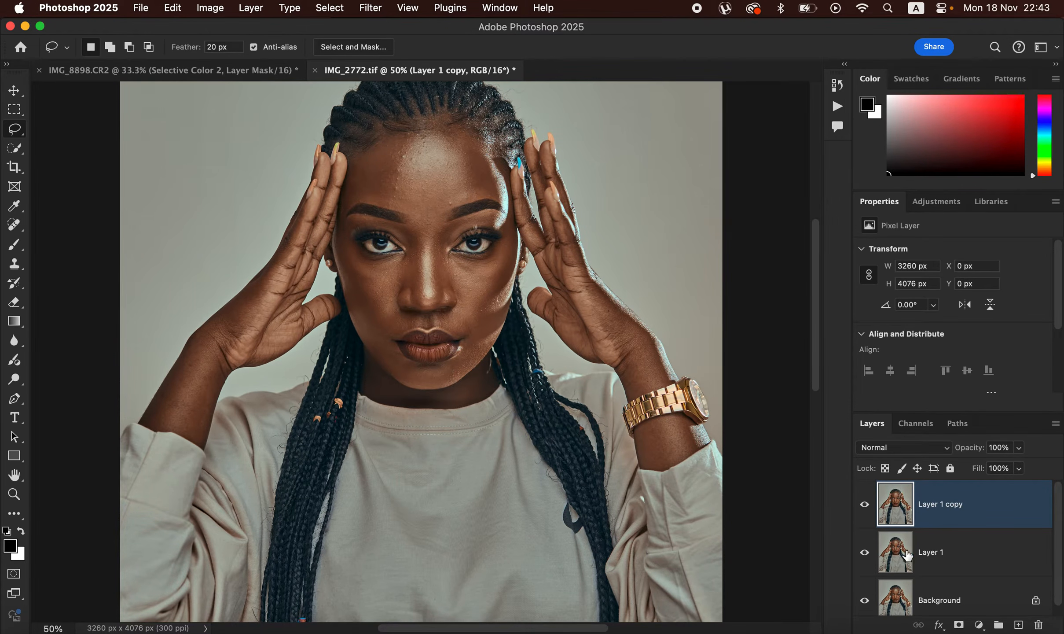
Rename the lower duplicate layer as COLOR.
double_click(931, 551)
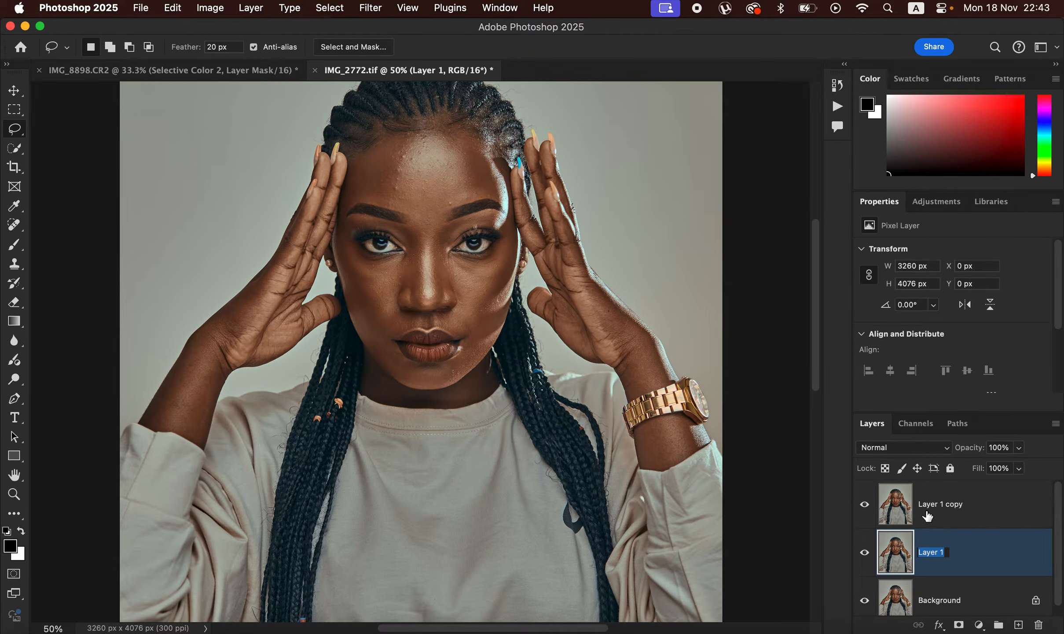
text(COLOR)
key(Caps_Lock)
key(Return)
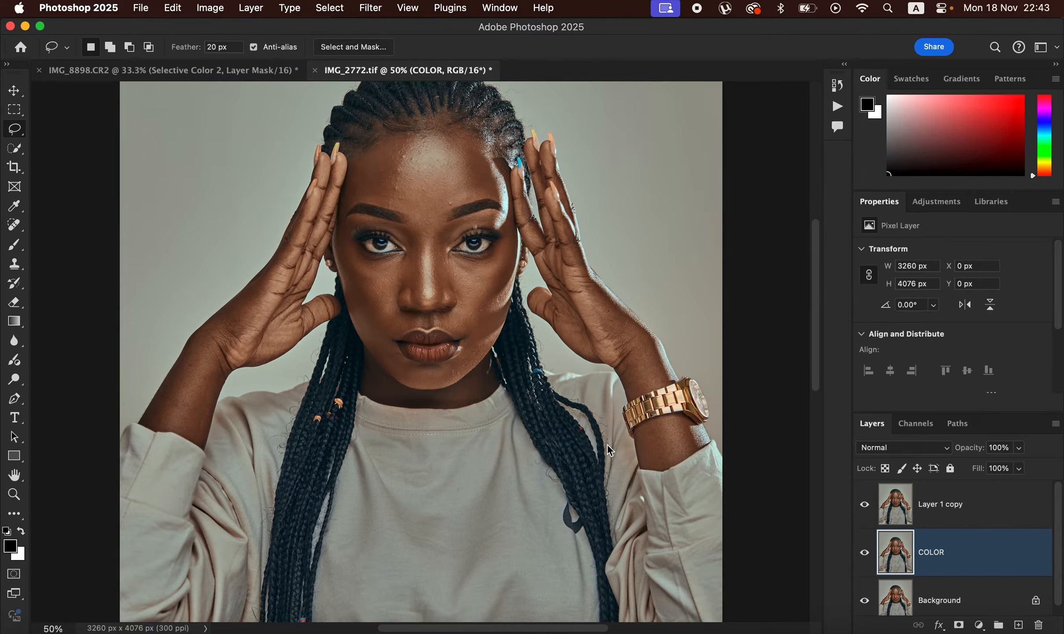
Rename the upper duplicate layer as TEXTURE.
double_click(942, 504)
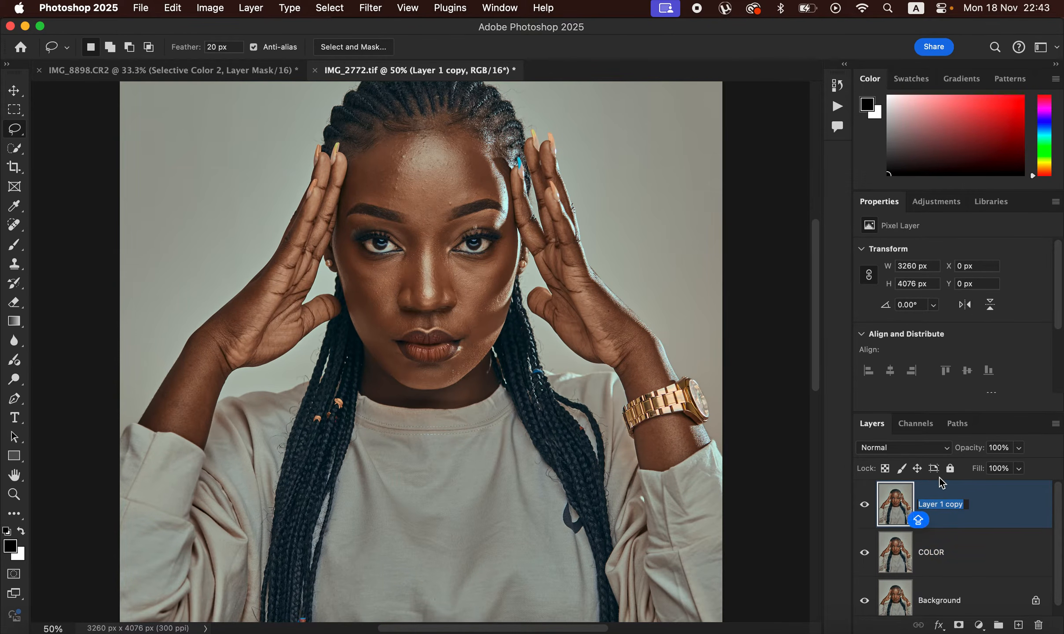
text(TEXT)
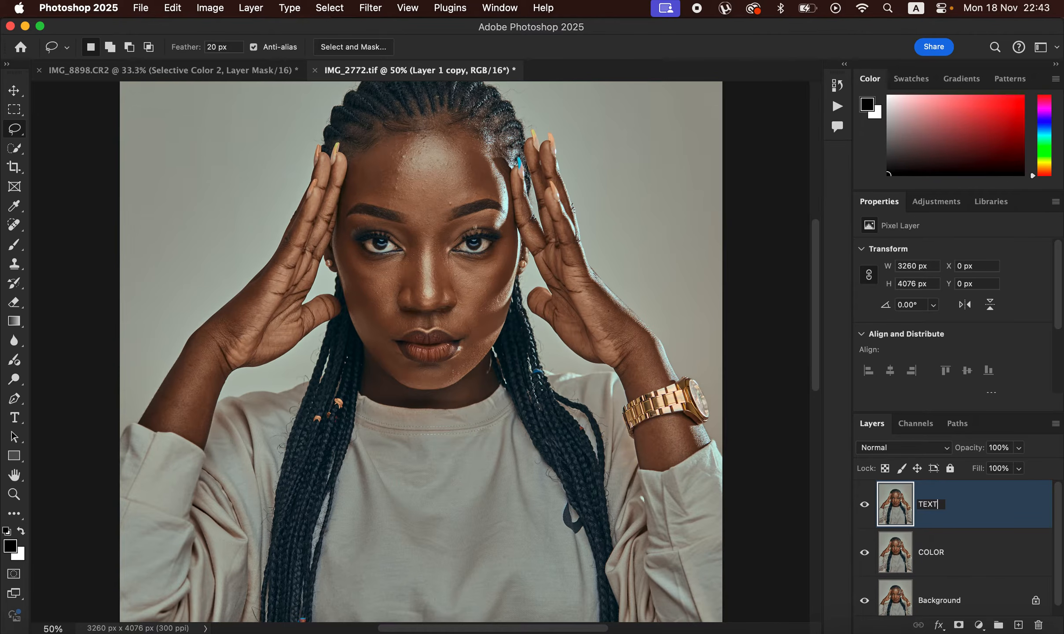
text(URE)
key(Return)
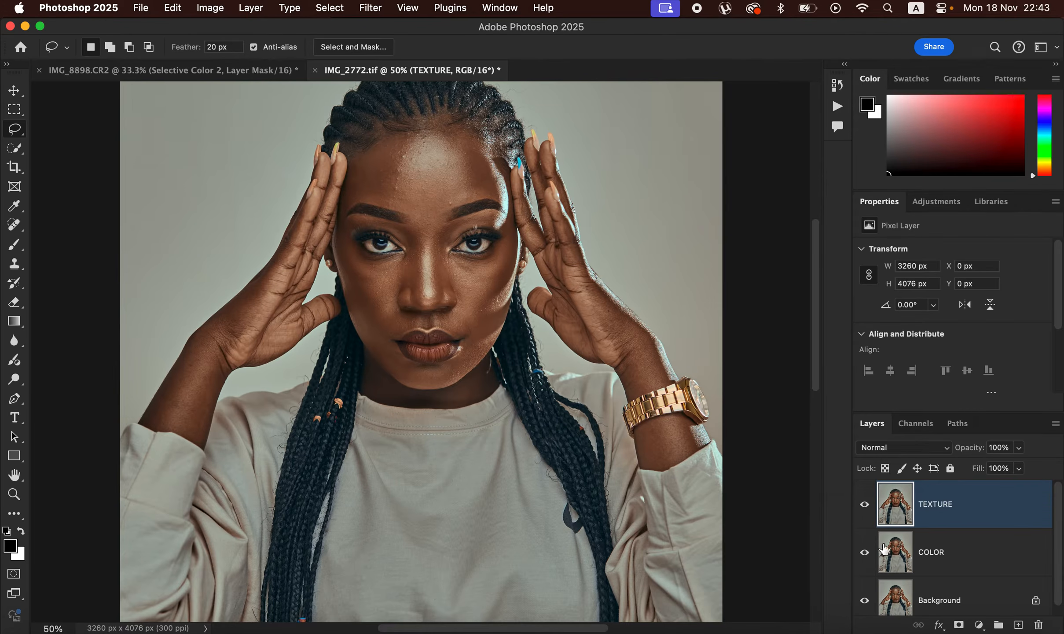
Hide the TEXTURE layer and start a Gaussian Blur on the COLOR layer at 0.1 pixels, previewing the forehead skin.
click(867, 504)
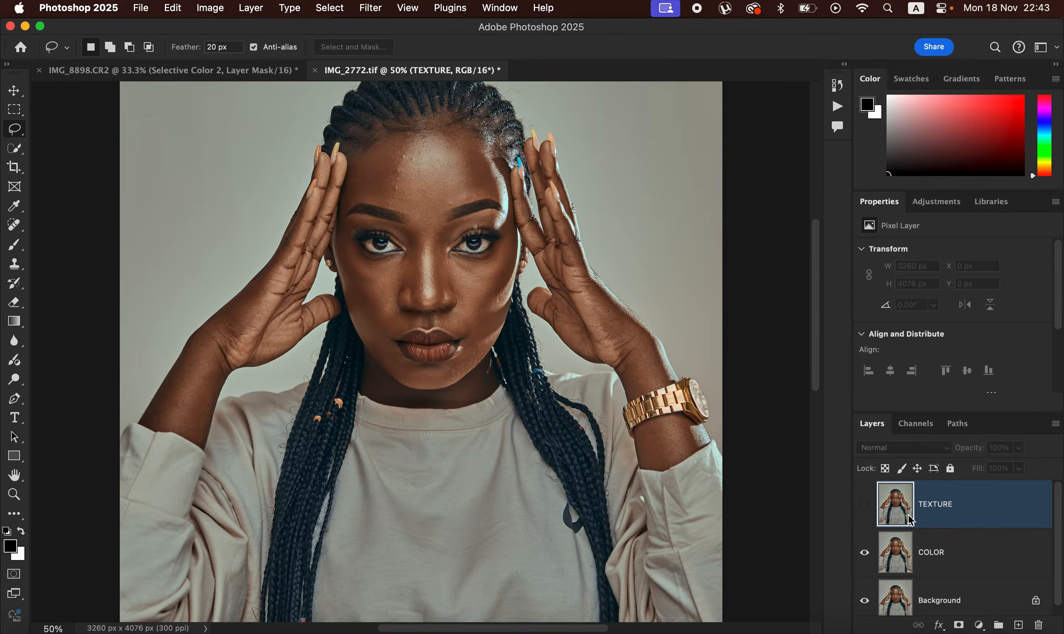
click(960, 555)
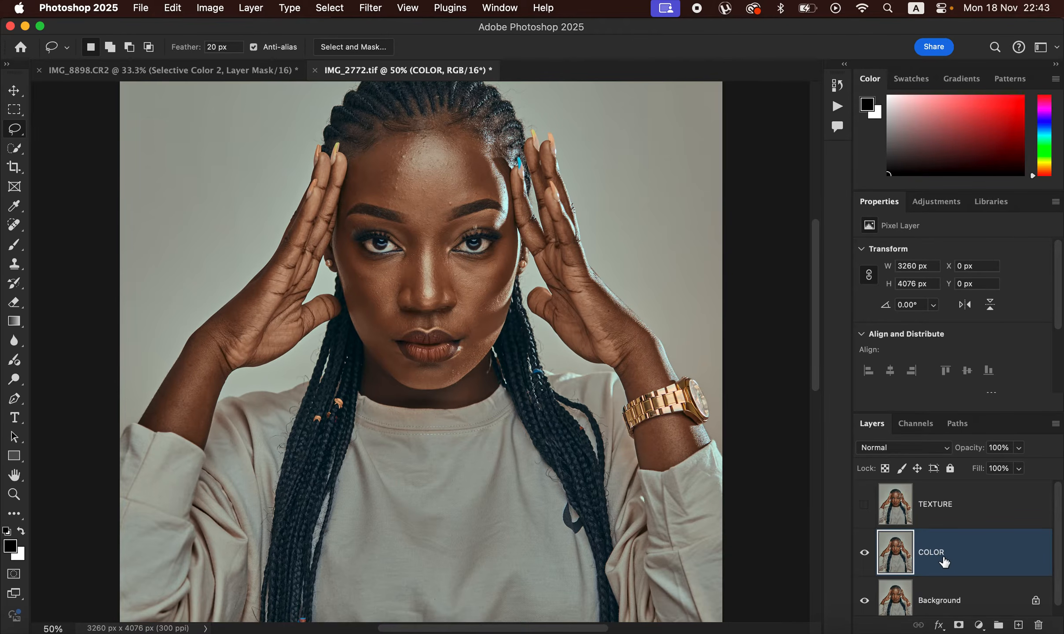
click(372, 8)
mouse_move(411, 234)
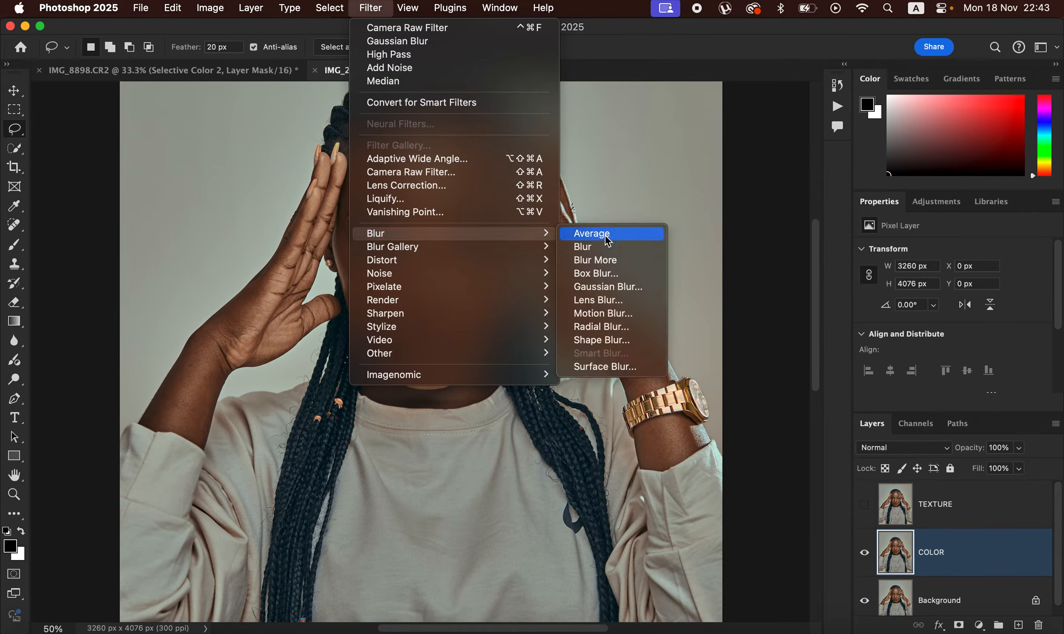
click(607, 286)
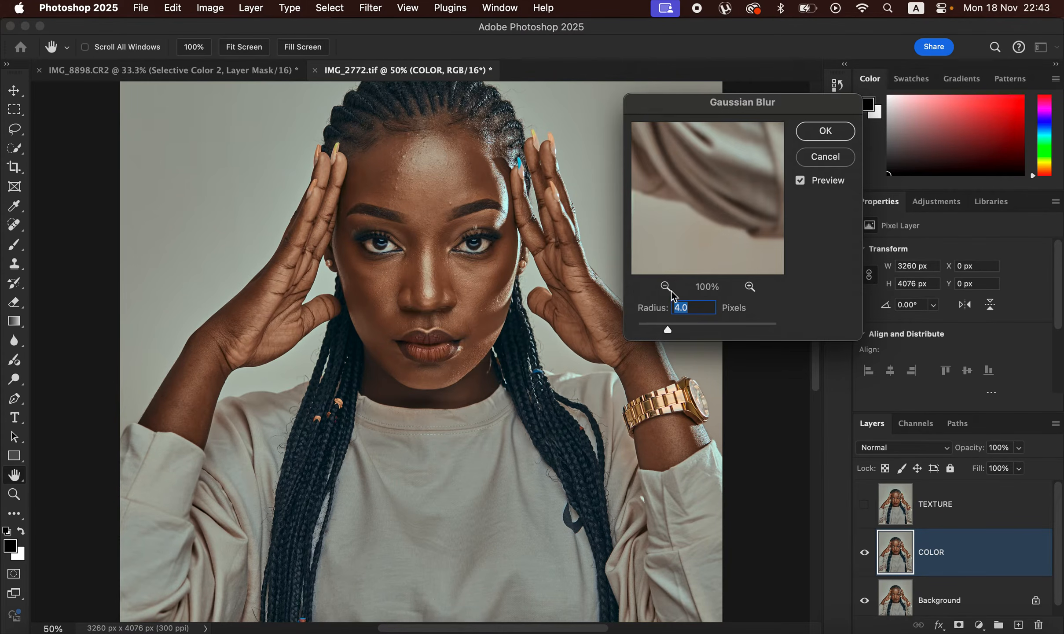
drag(668, 329, 621, 329)
key(Caps_Lock)
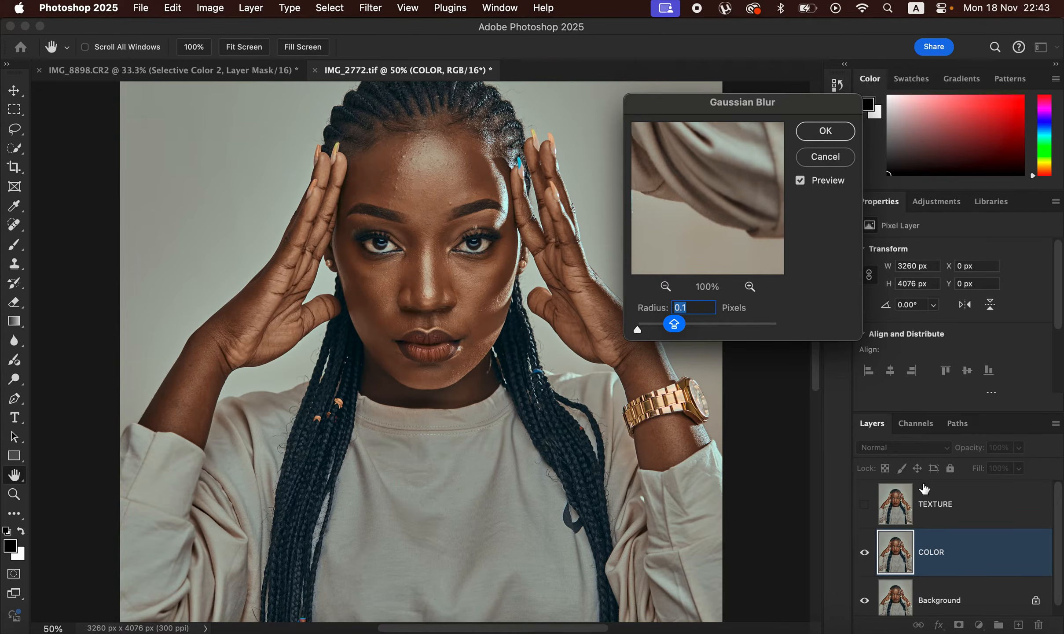
click(409, 172)
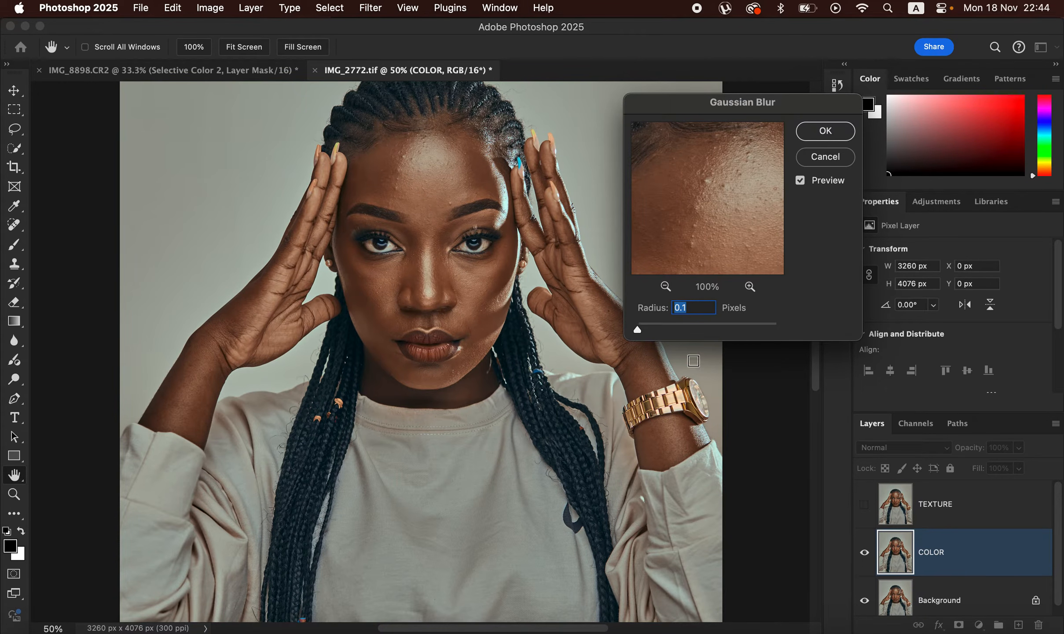
Raise the Gaussian Blur radius to 7.0 pixels, until the skin texture is smoothed out, and apply it to the COLOR layer.
drag(640, 330, 654, 329)
drag(665, 330, 671, 327)
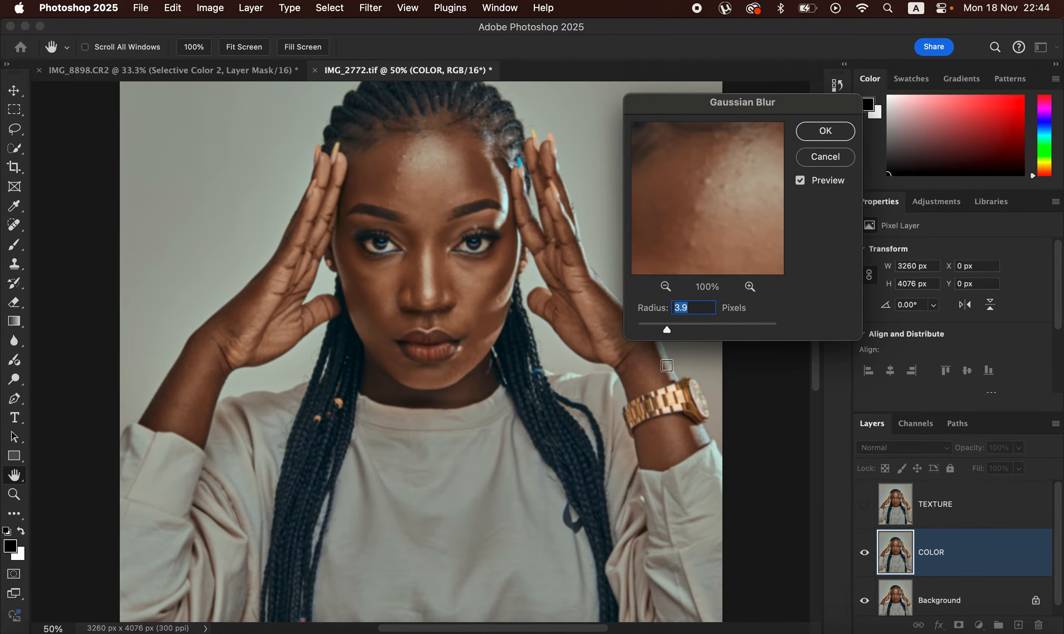
drag(669, 329, 671, 331)
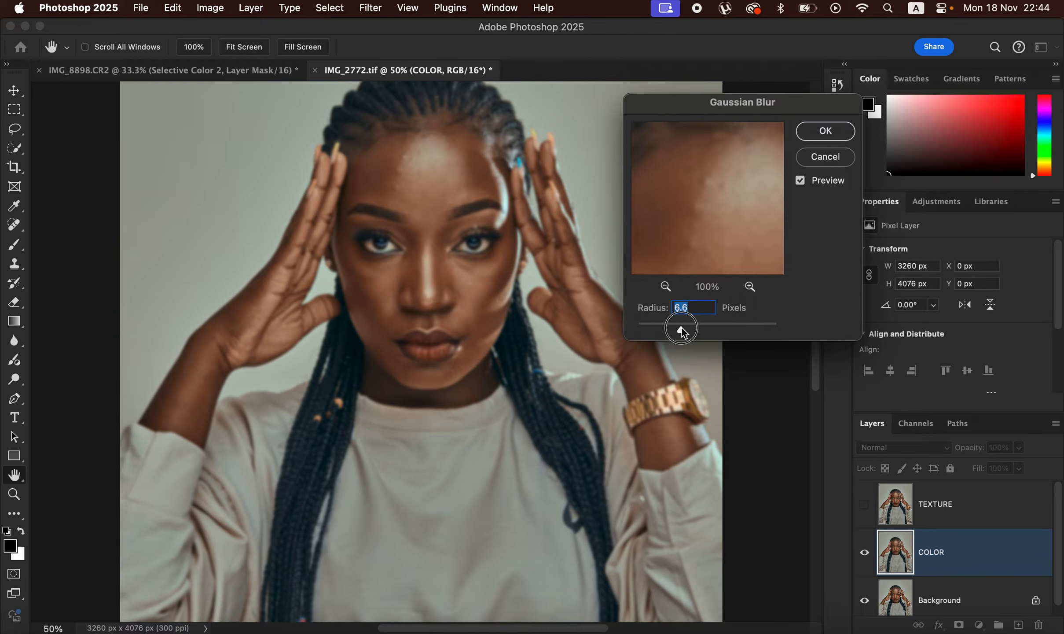
drag(711, 225, 716, 216)
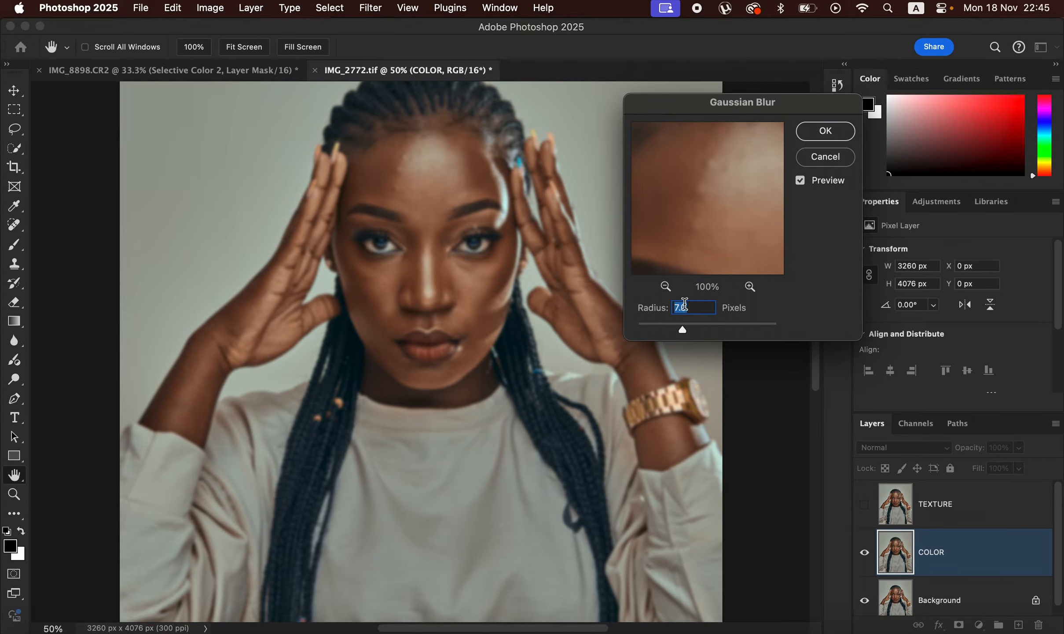
click(826, 131)
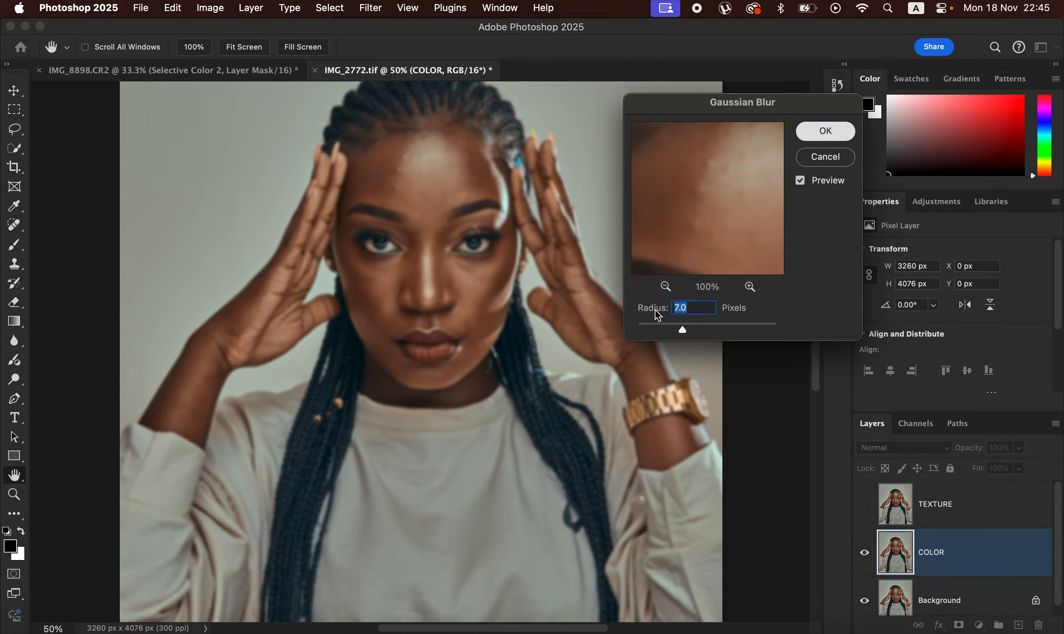
key(l)
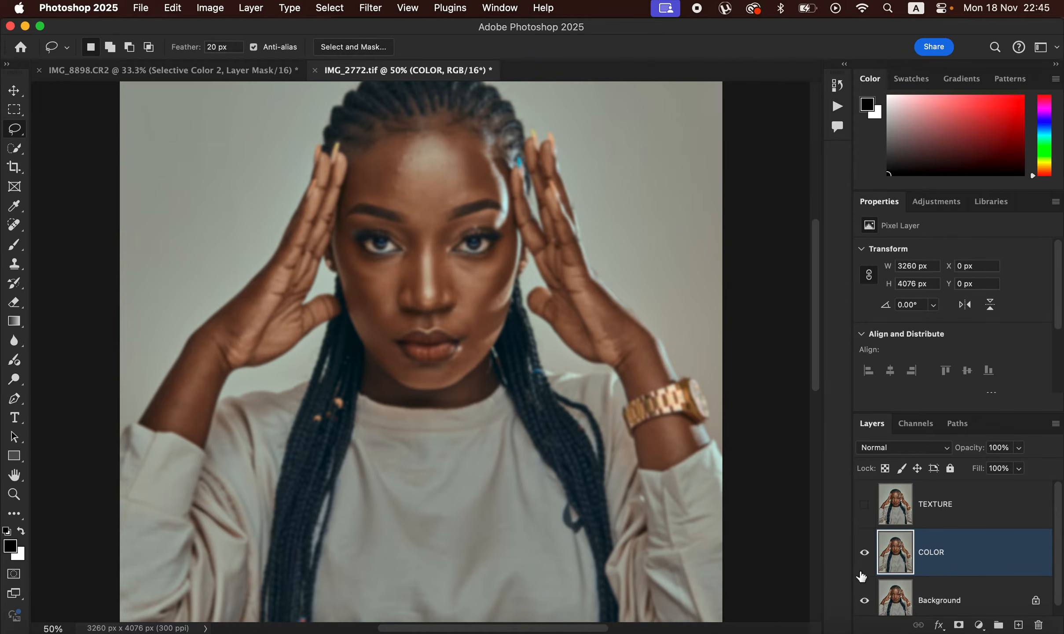
Show the TEXTURE layer again and start Apply Image on it with the COLOR layer as the source.
click(864, 506)
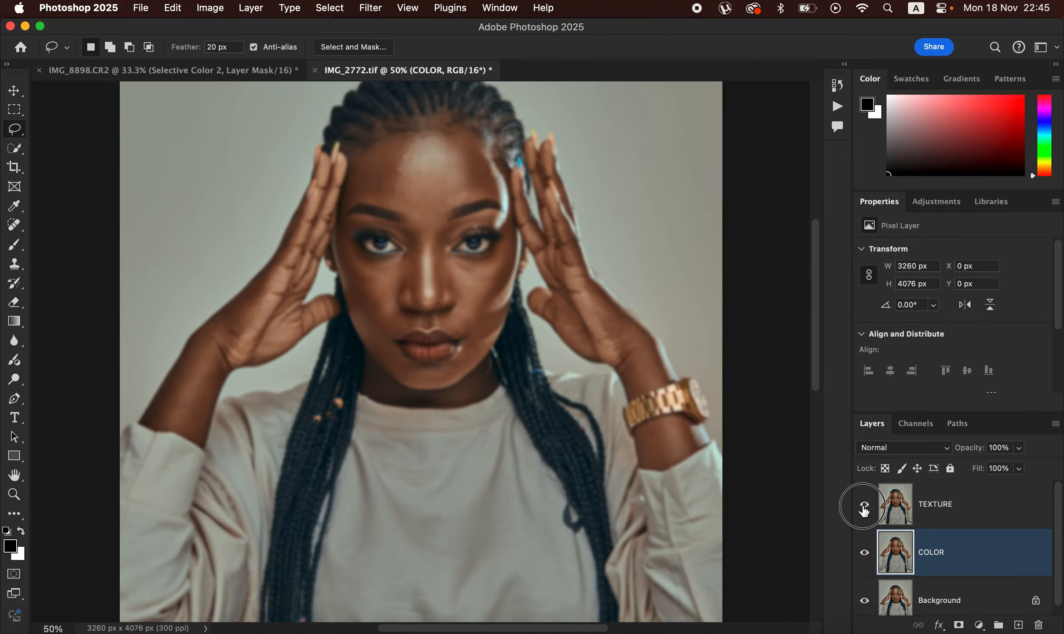
click(950, 509)
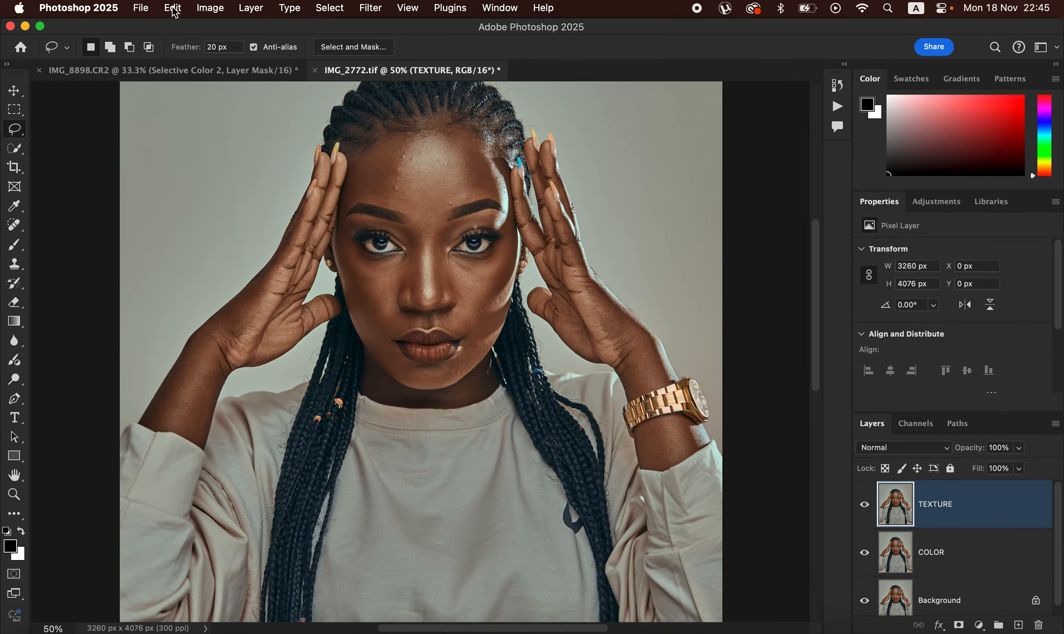
click(210, 8)
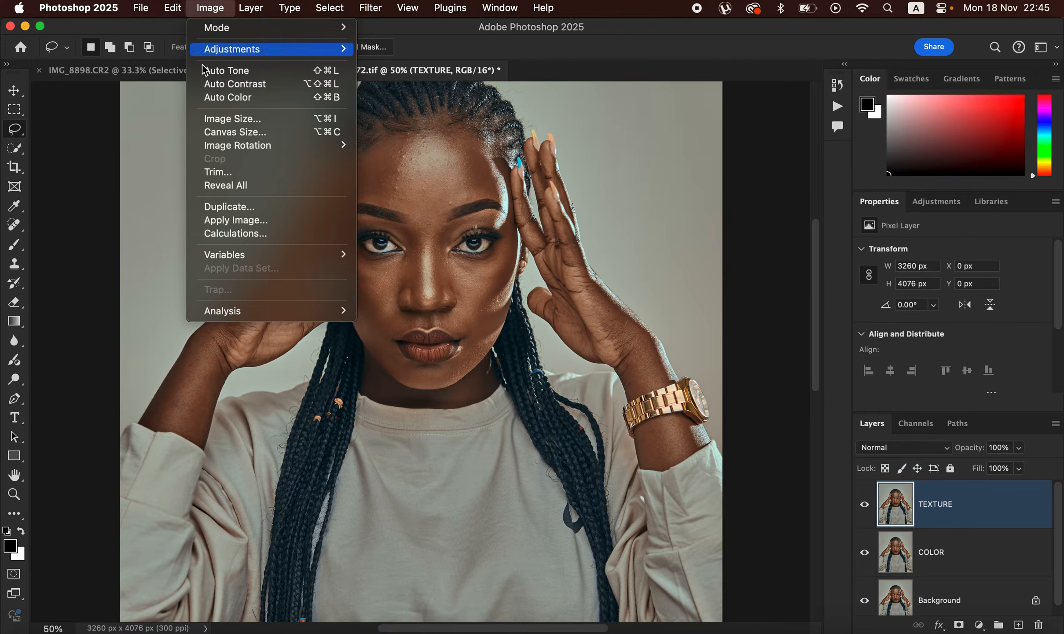
click(242, 221)
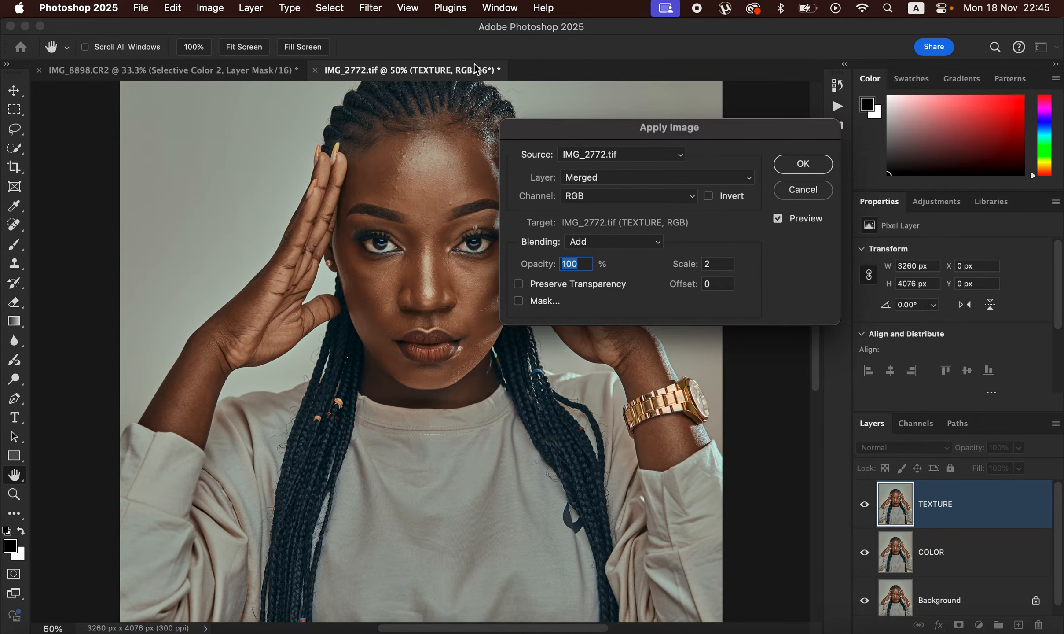
click(603, 181)
click(607, 218)
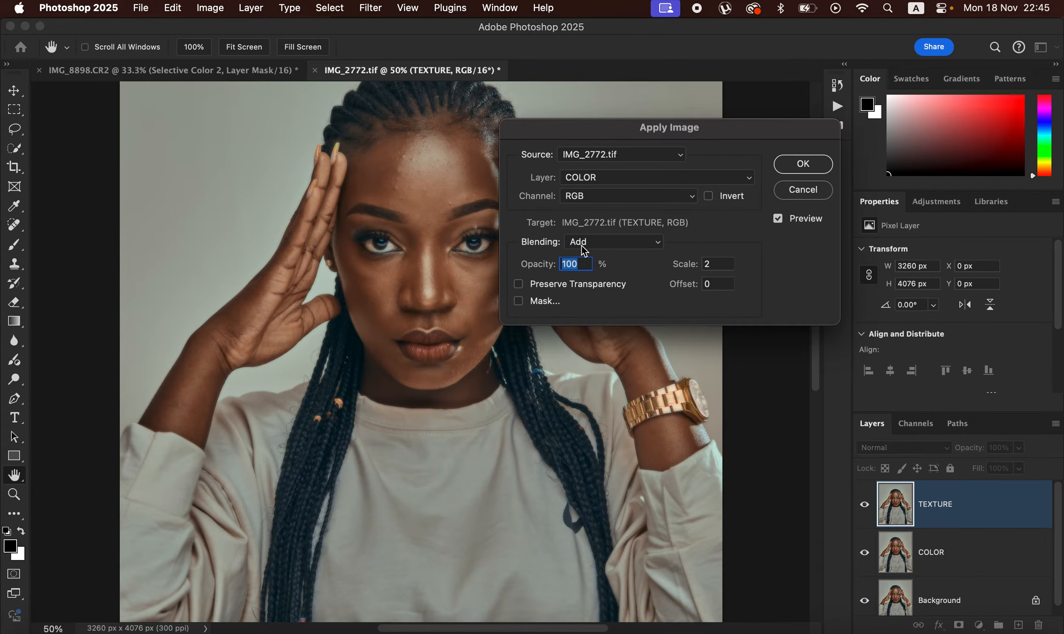
Use Add blending for the applied image and invert the source channel.
click(597, 243)
click(600, 246)
click(601, 247)
click(603, 249)
click(710, 198)
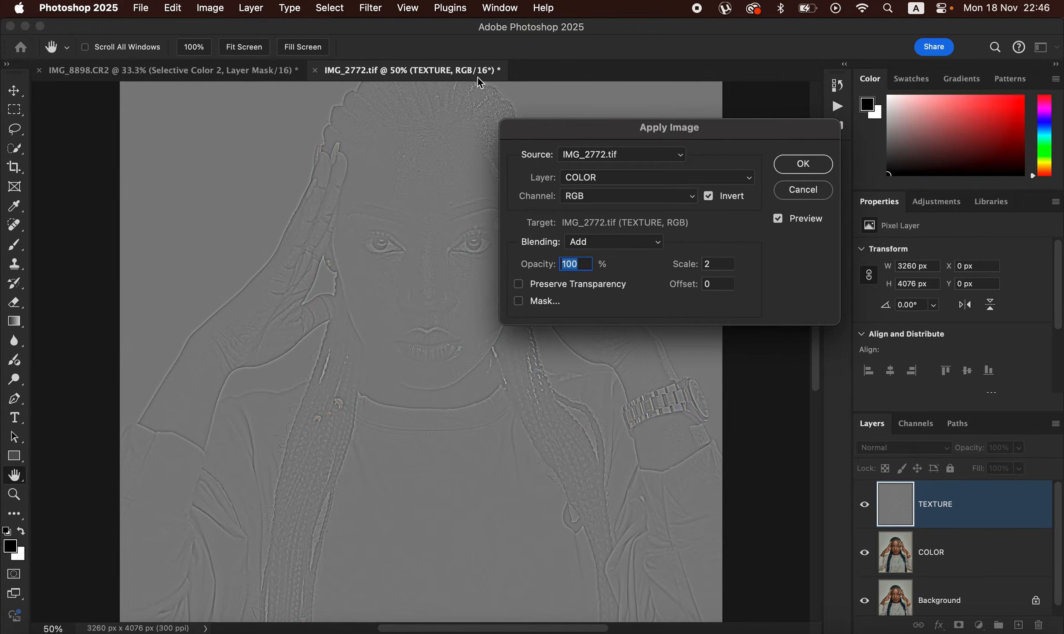
Try non-inverted Subtract blending with Scale 2 and Offset 128, and return to inverted Add blending.
click(709, 196)
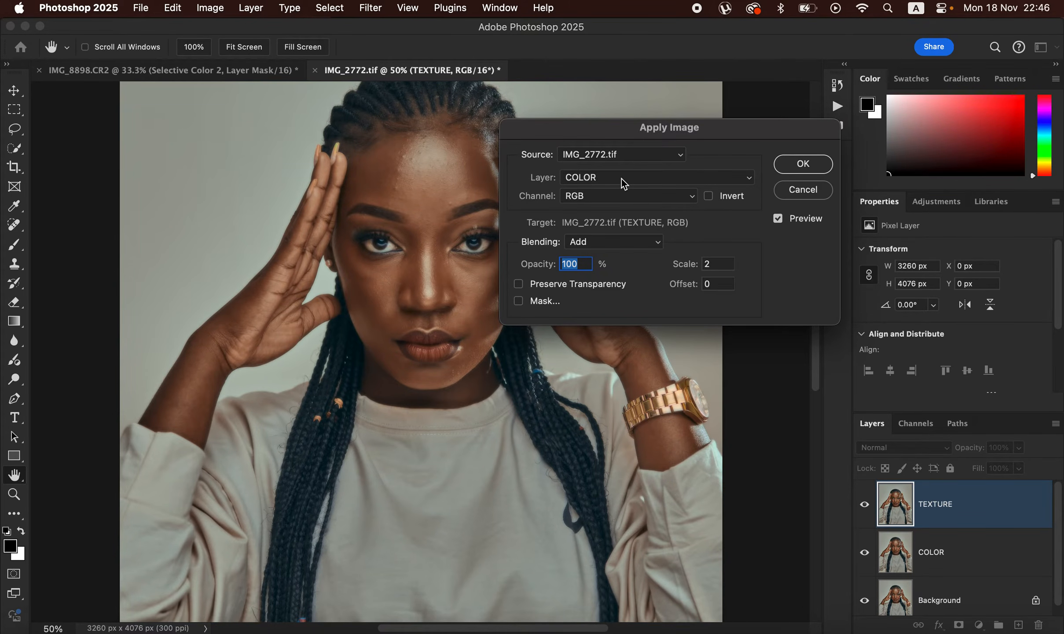
click(603, 244)
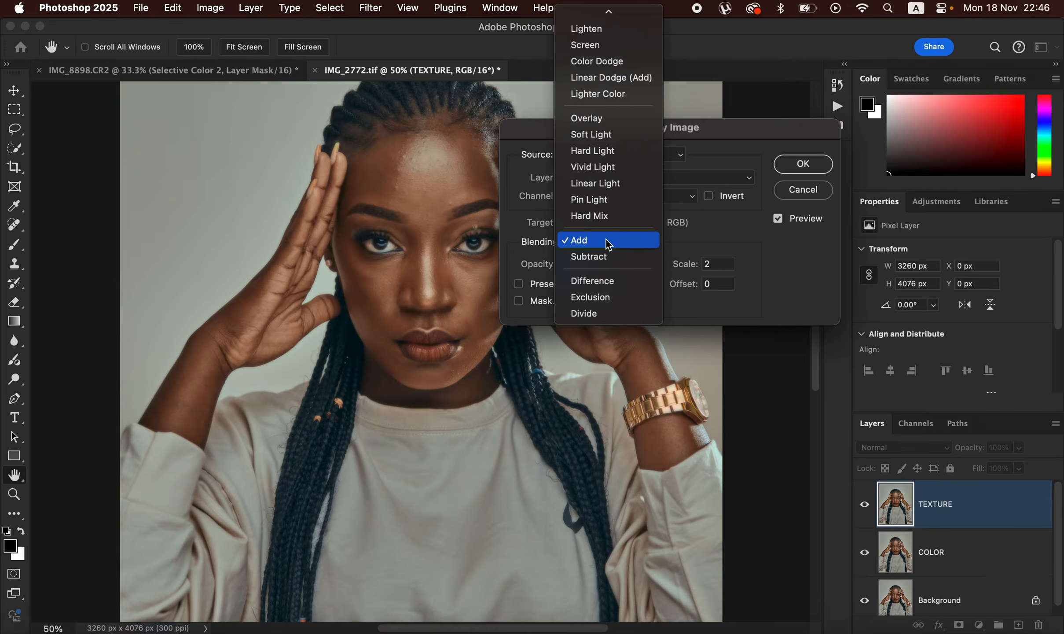
click(607, 257)
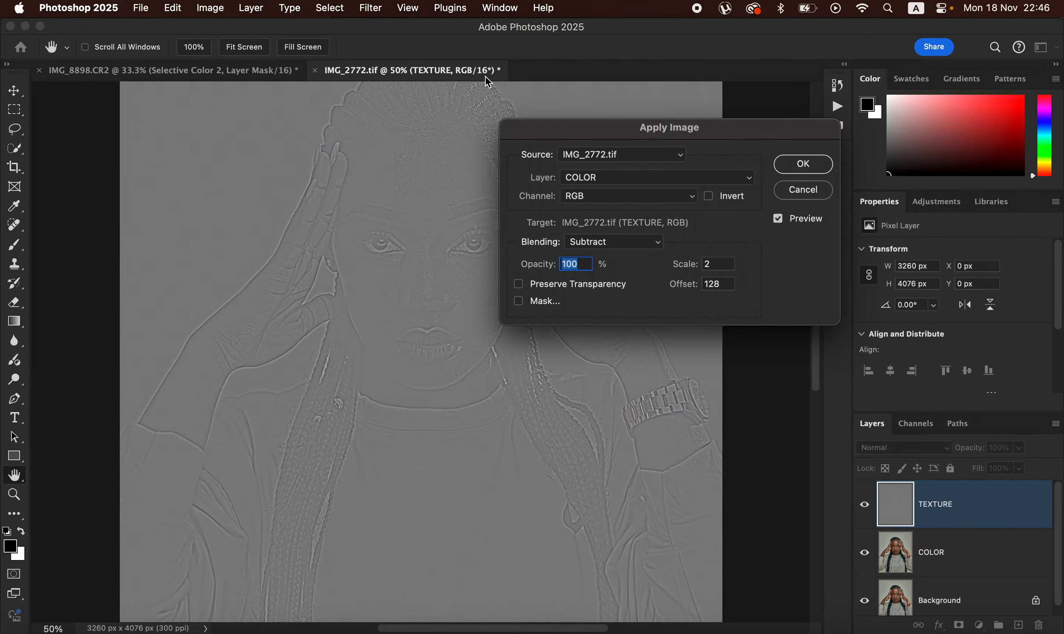
click(611, 242)
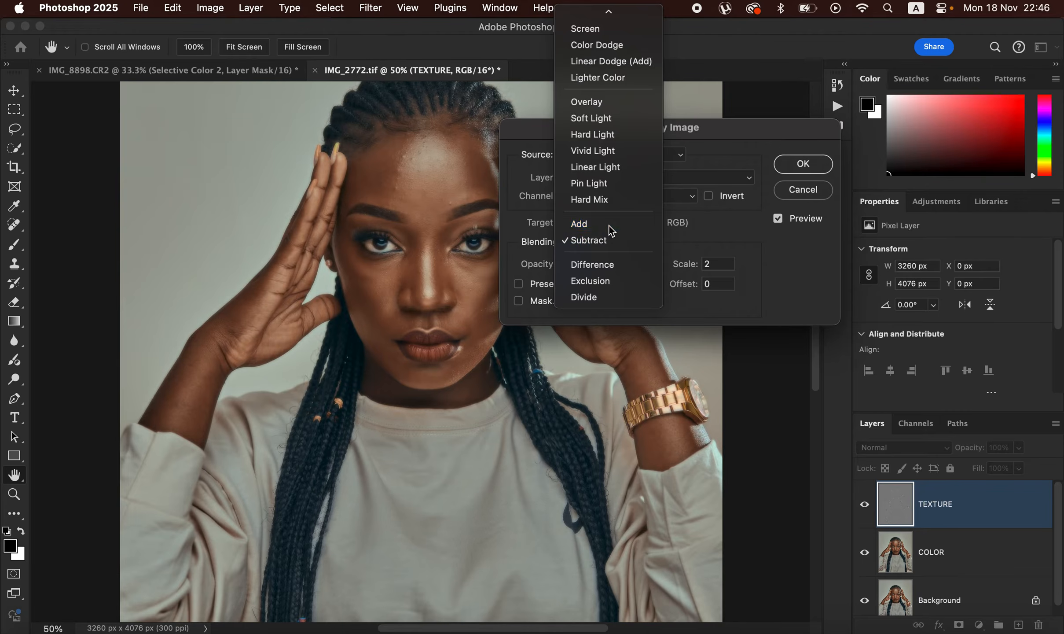
click(610, 224)
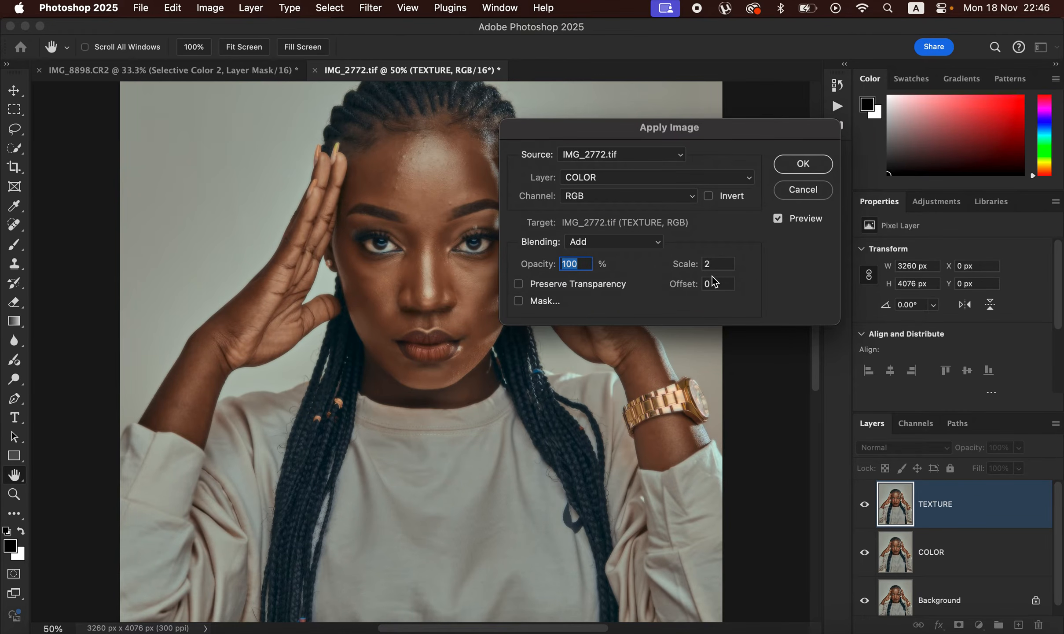
click(708, 196)
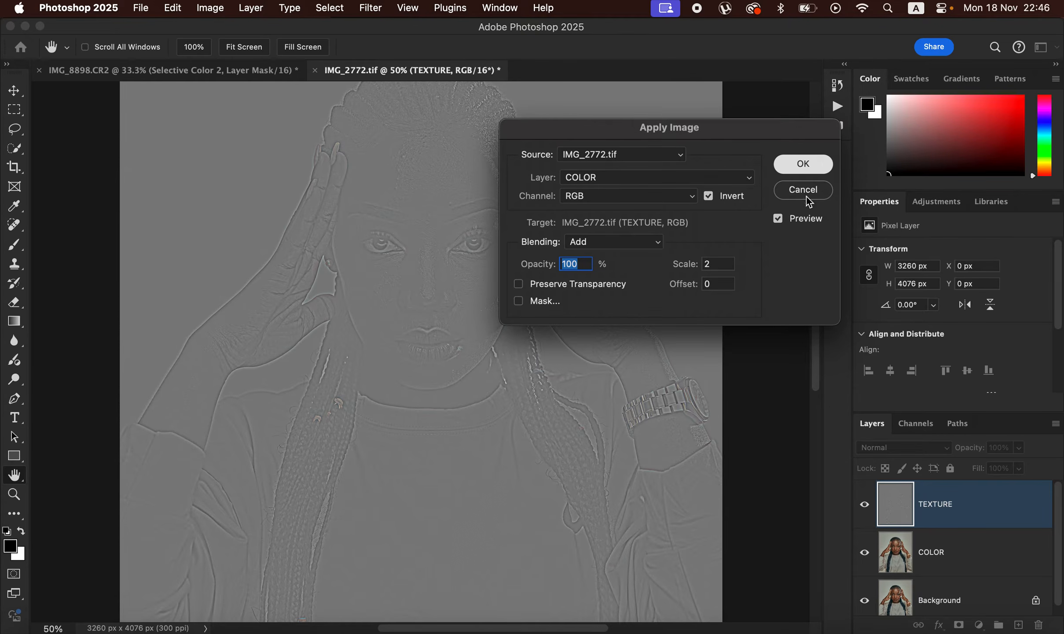
Apply the image to the TEXTURE layer and set that layer's blend mode to Linear Light.
key(Return)
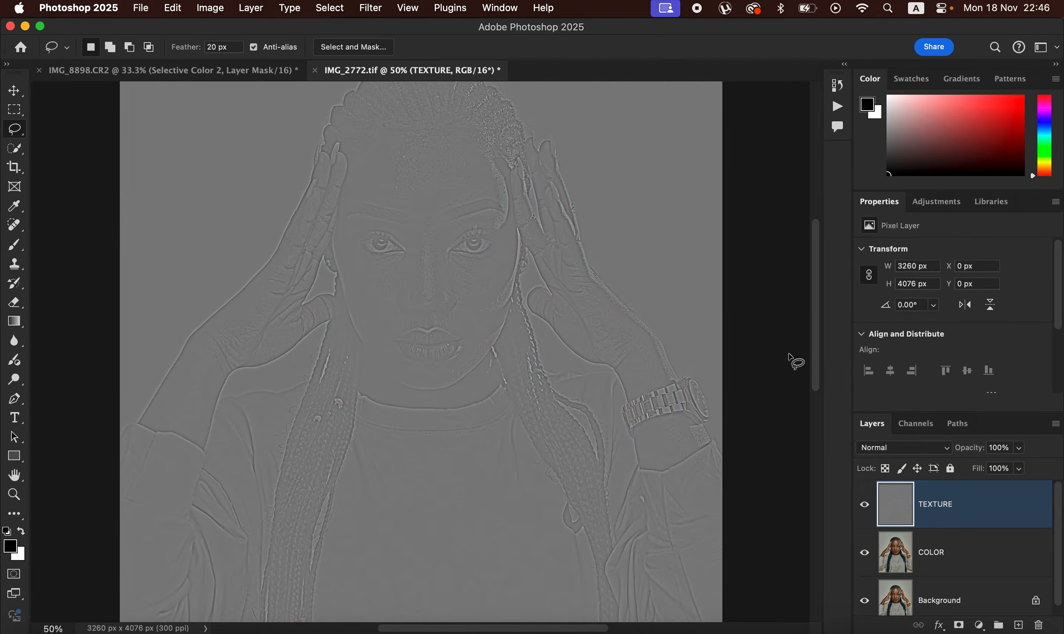
click(900, 450)
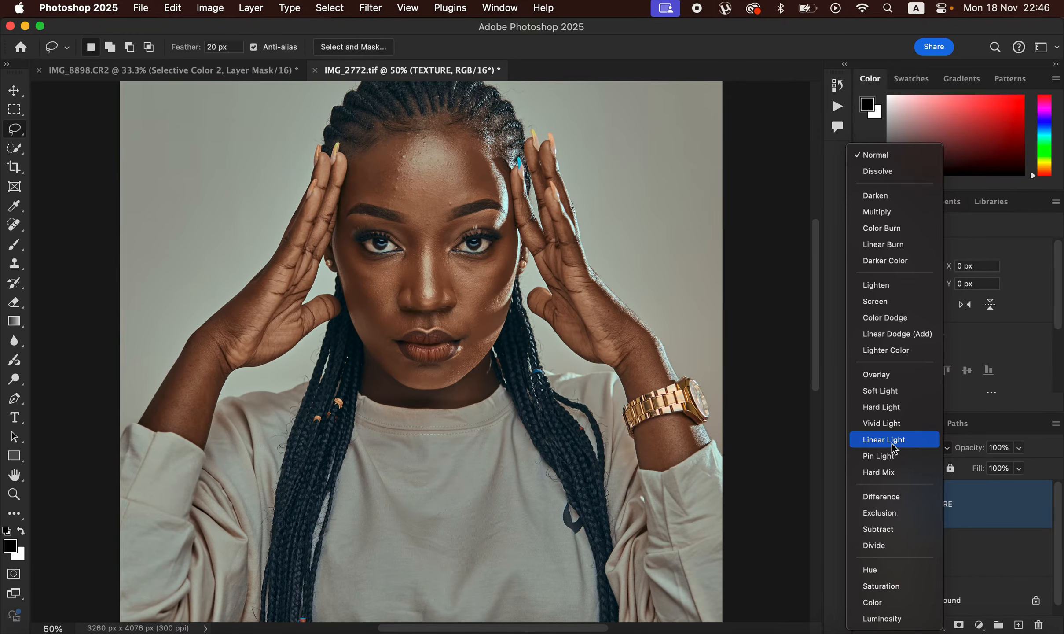
click(890, 443)
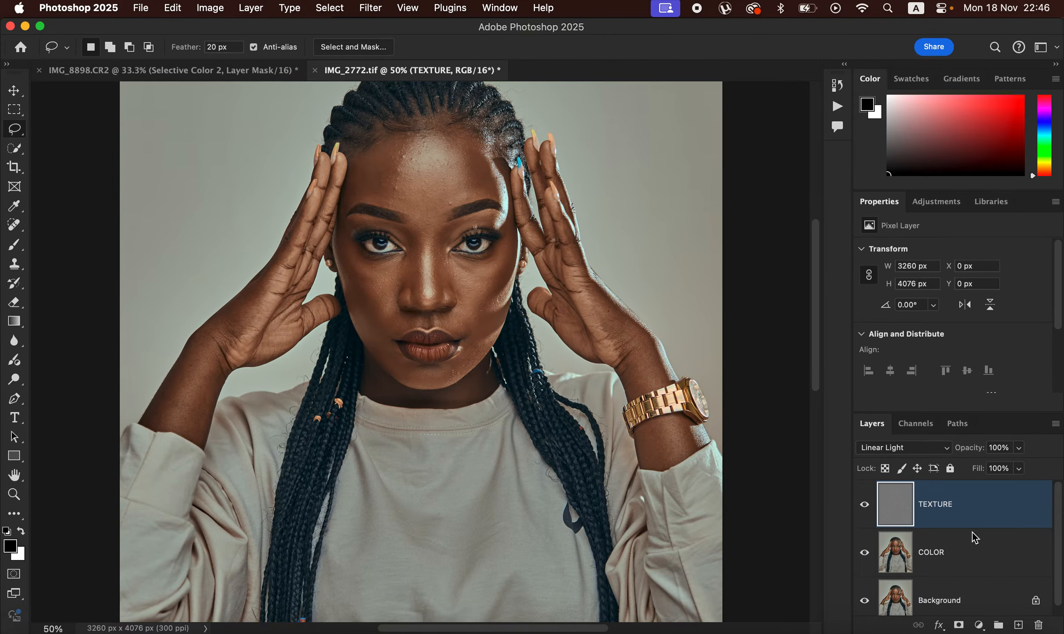
Group the TEXTURE and COLOR layers together.
shift+click(976, 561)
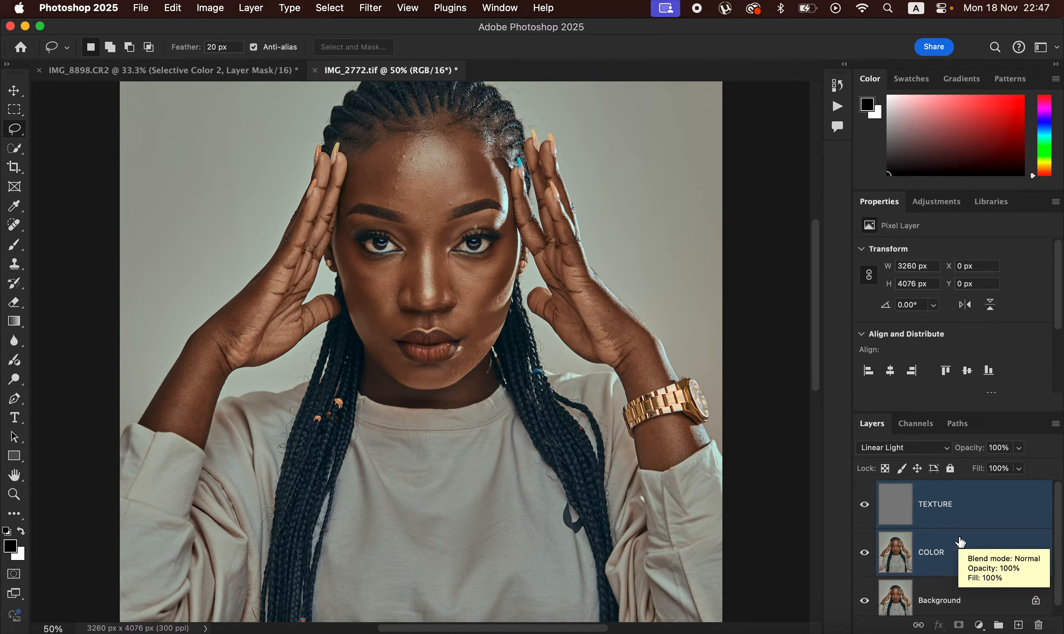
key(super+g)
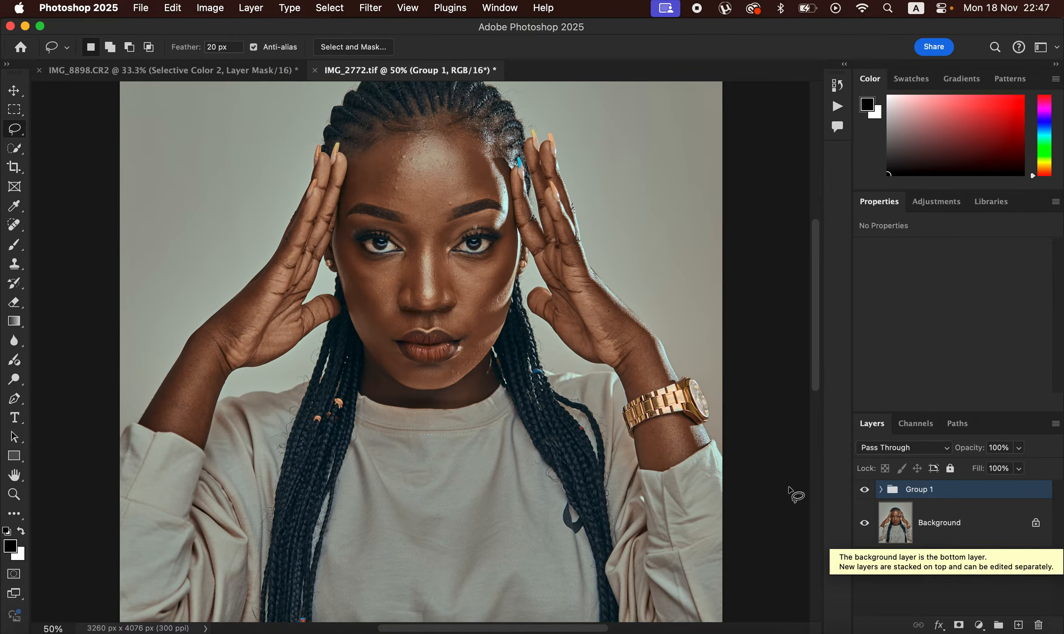
Rename the group containing the TEXTURE and COLOR layers as FREQ SEP.
double_click(919, 490)
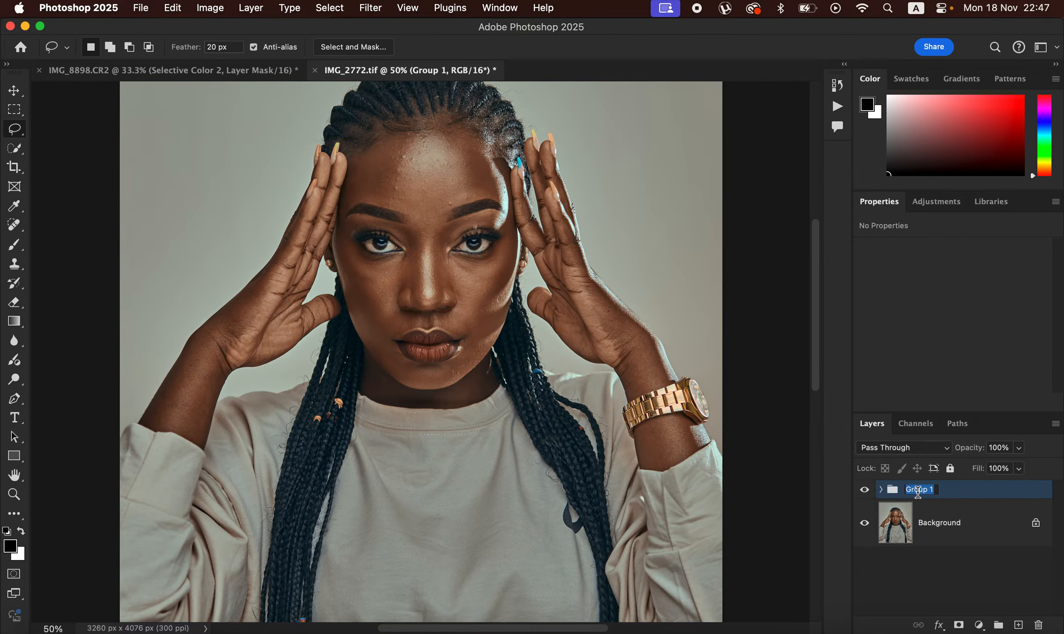
text(FRE)
text(QUE)
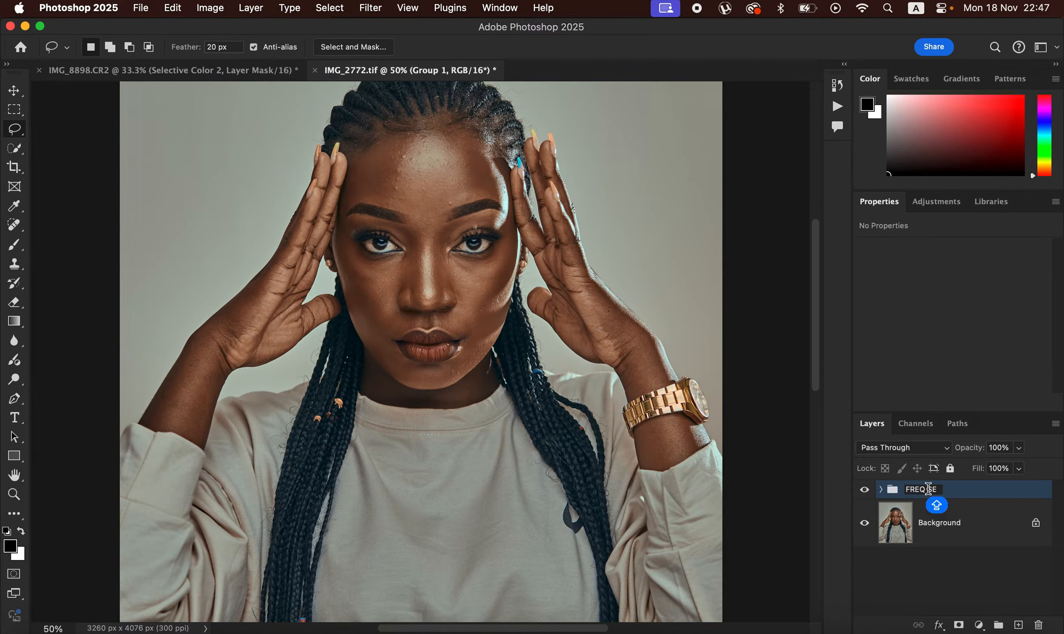
text(P)
key(Return)
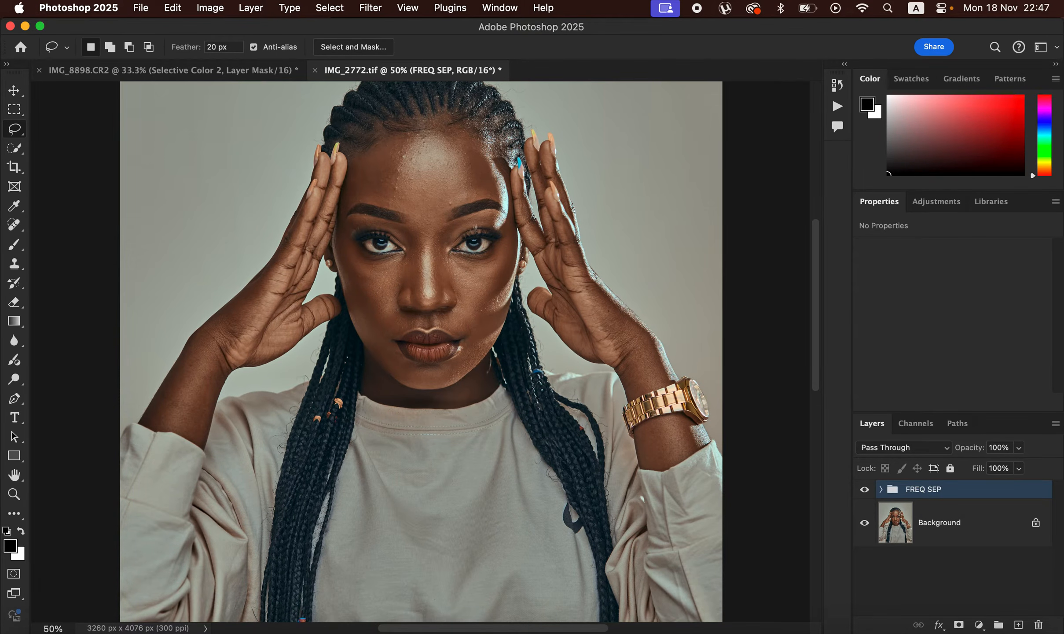
Examine the contents of the FREQ SEP group, viewing the image without the TEXTURE layer and without the COLOR layer.
click(881, 489)
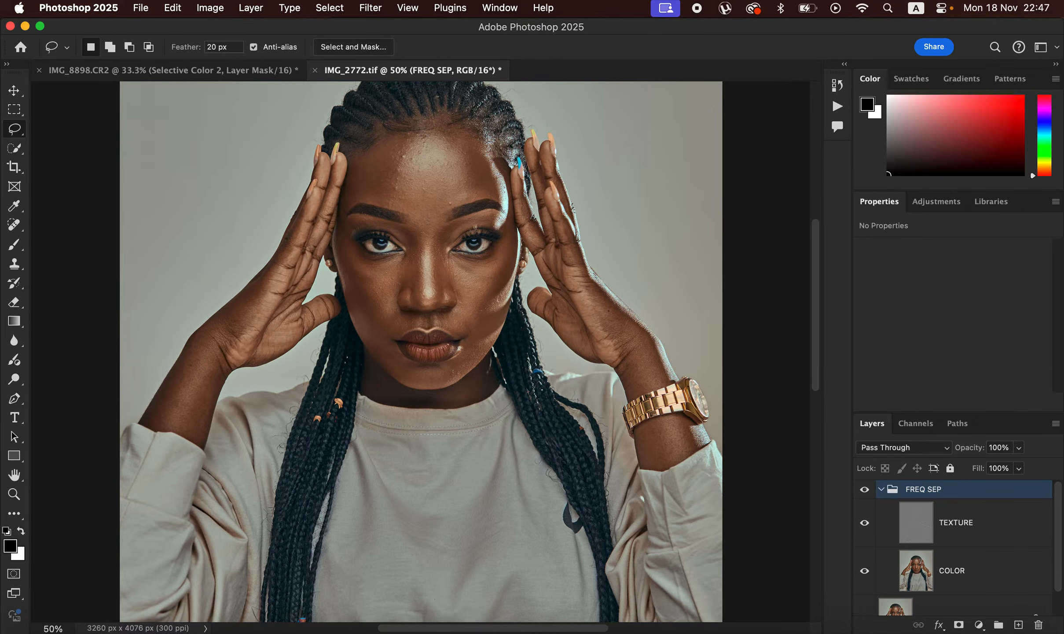
click(881, 489)
click(881, 489)
click(881, 489)
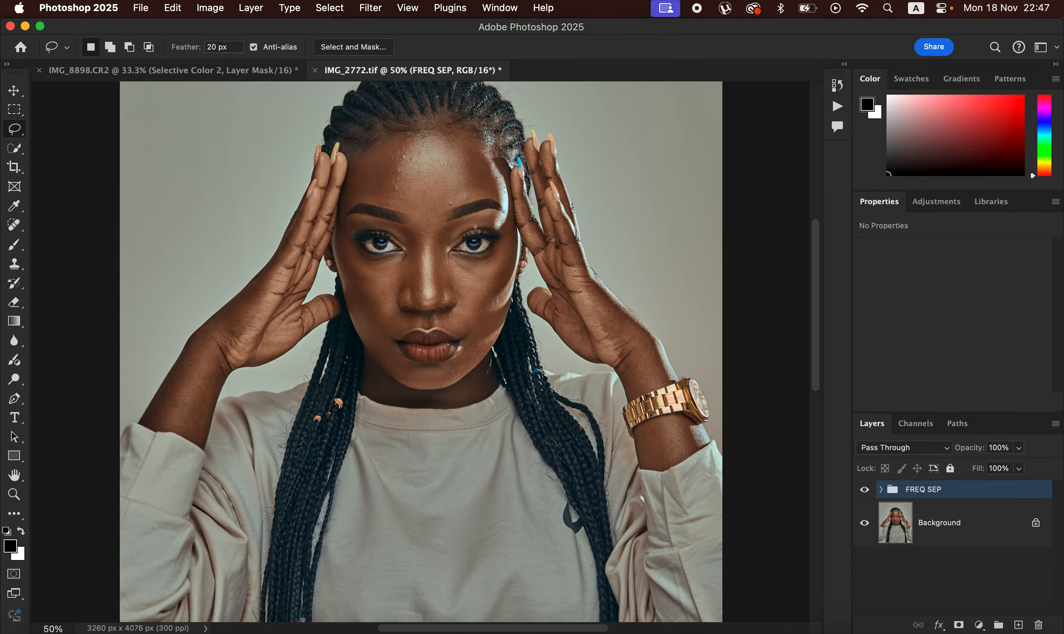
click(865, 522)
click(881, 489)
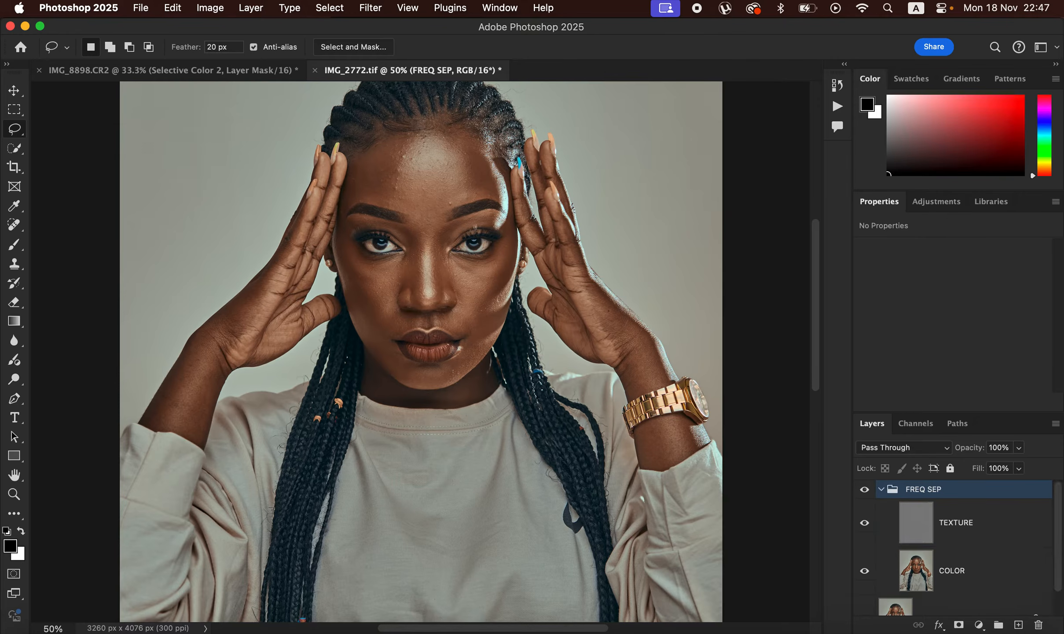
click(865, 523)
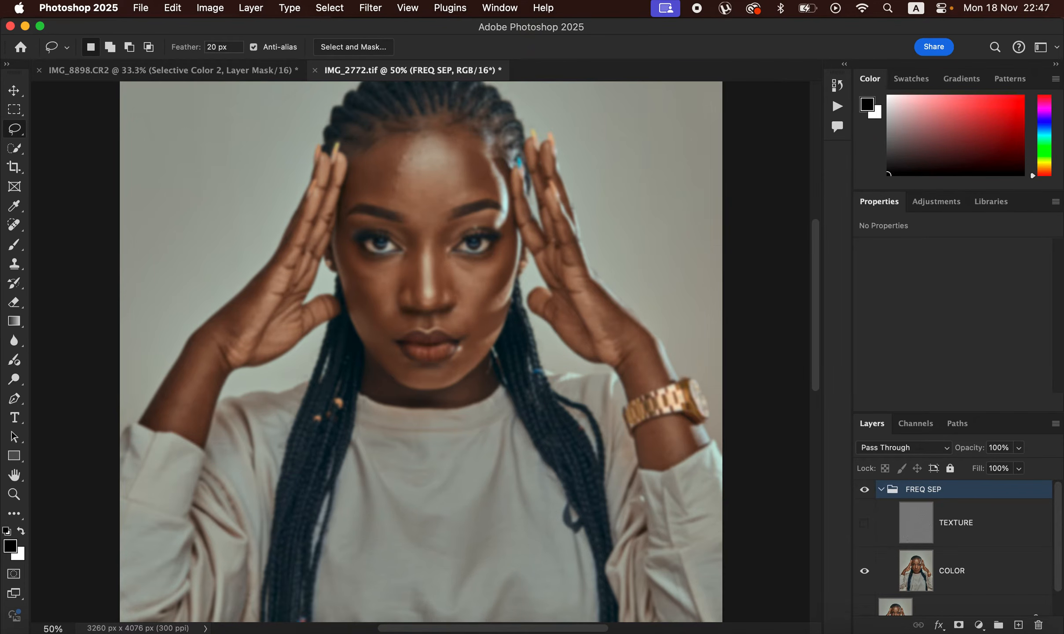
click(864, 522)
click(864, 570)
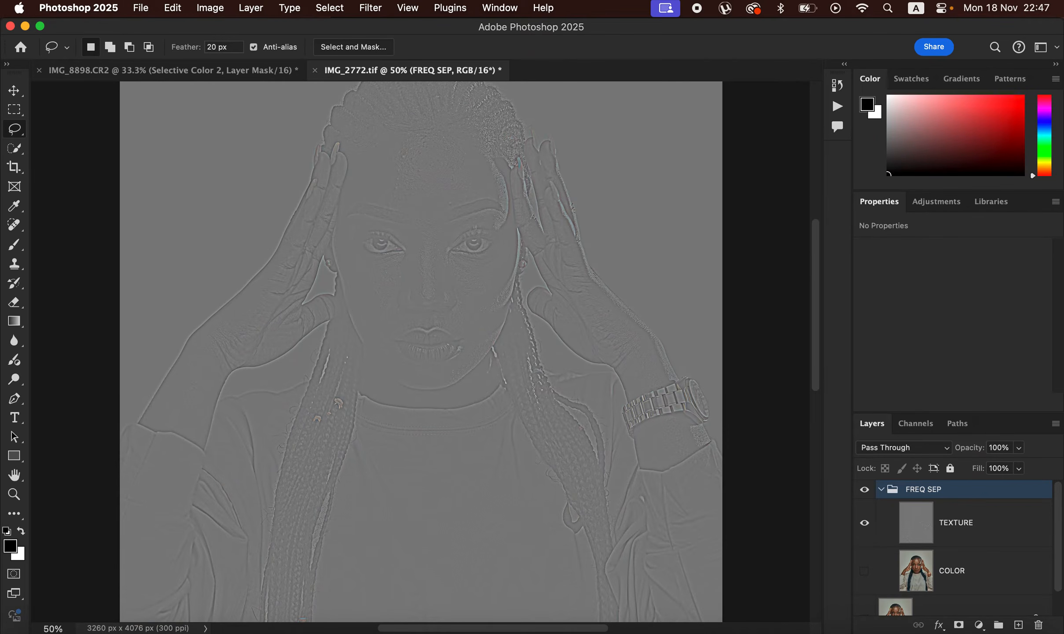
click(864, 570)
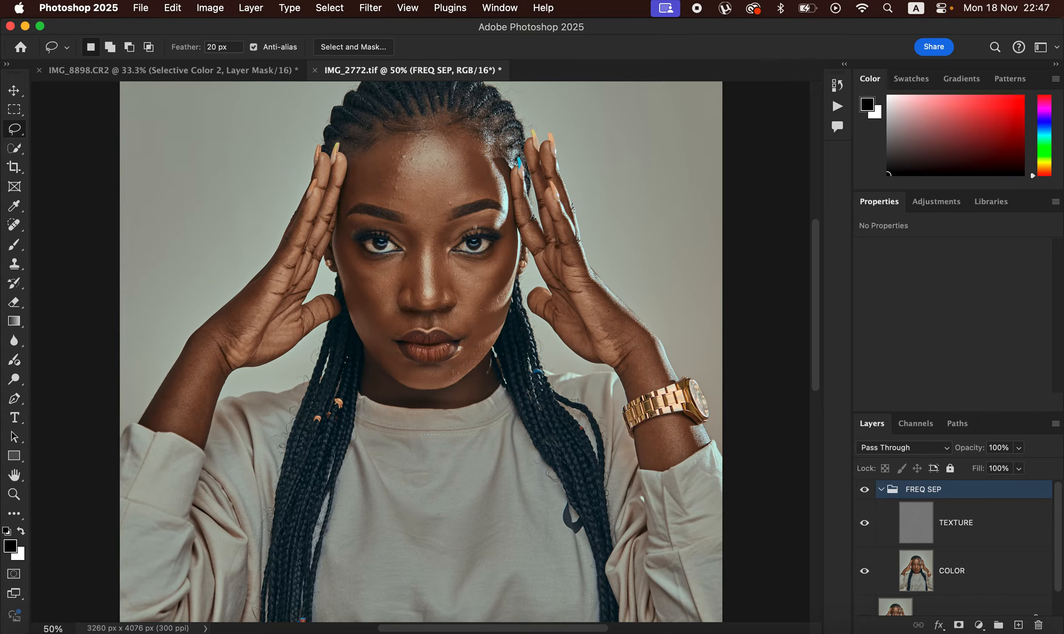
scroll(954, 548, down, 2)
click(864, 591)
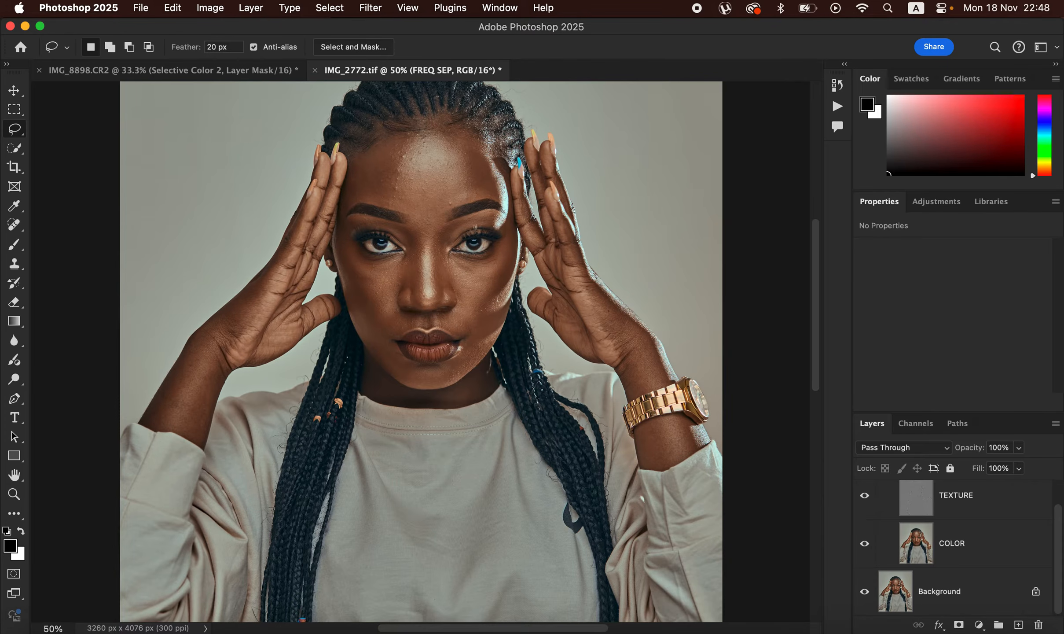
Hide the TEXTURE layer and activate the Mixer Brush tool on the COLOR layer.
click(865, 495)
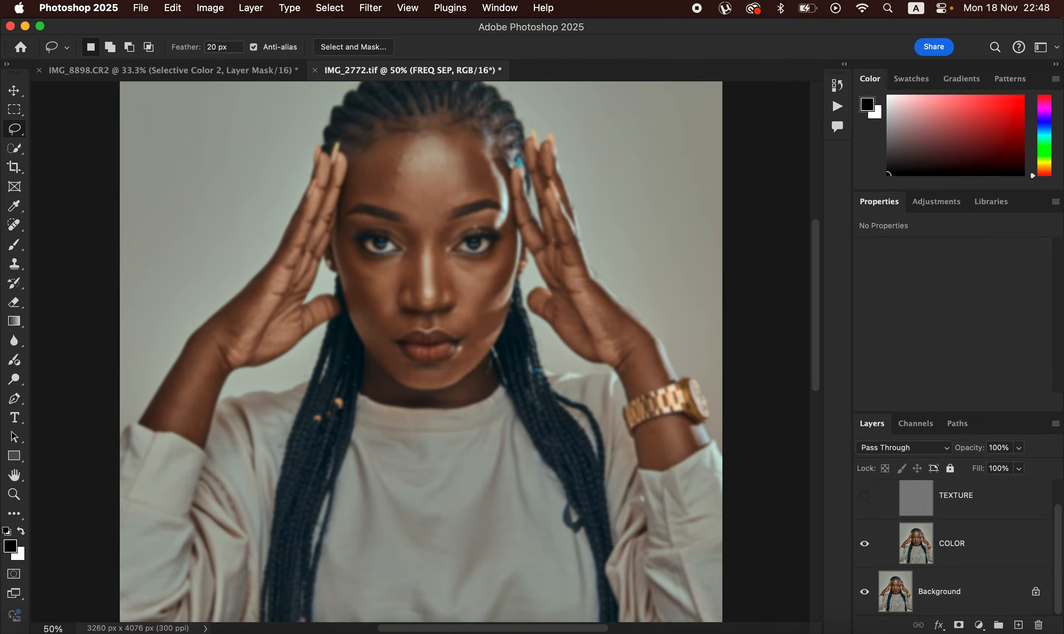
click(984, 544)
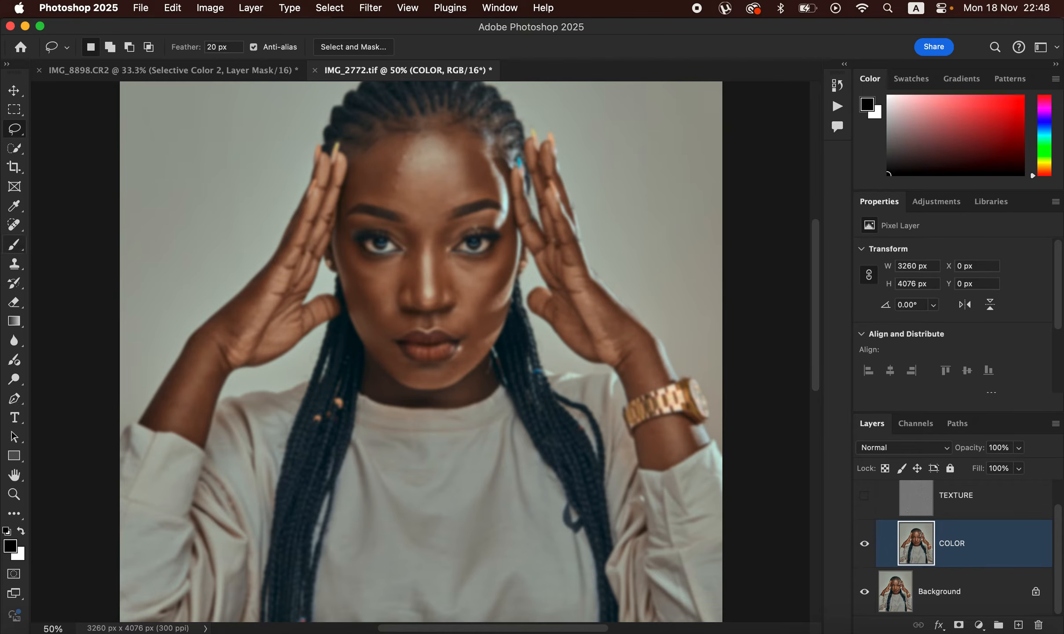
click(14, 244)
click(100, 286)
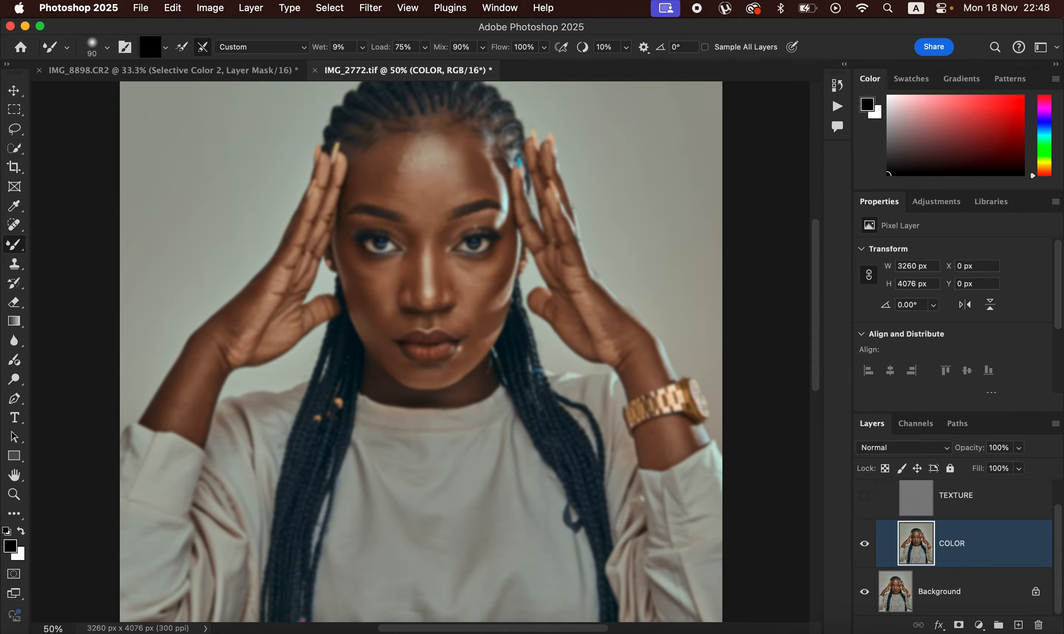
Clean the loaded colour from the mixer brush.
click(106, 47)
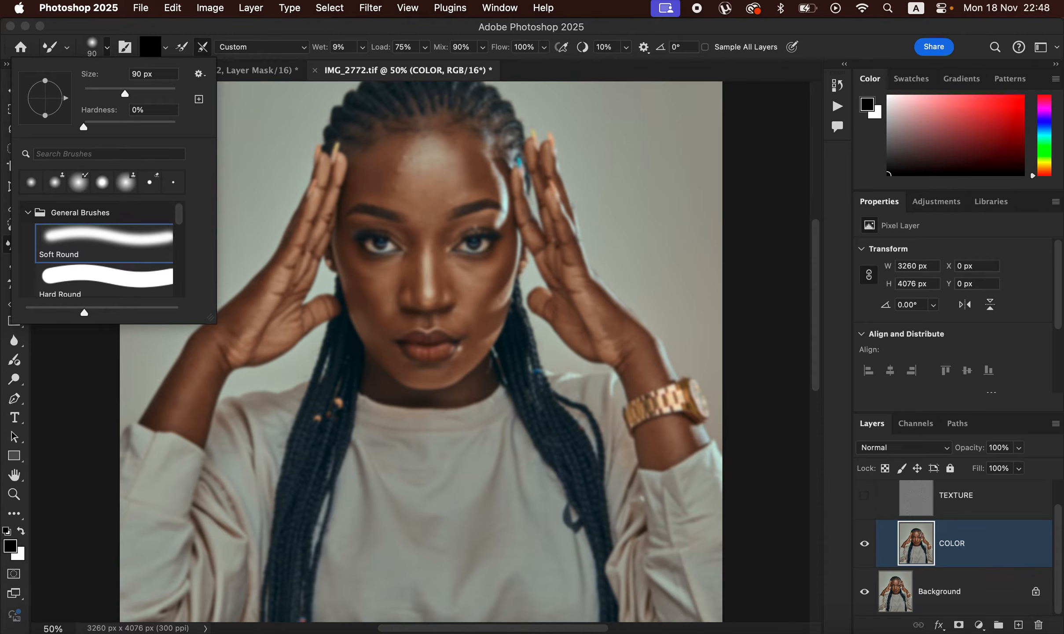
key(Escape)
click(165, 47)
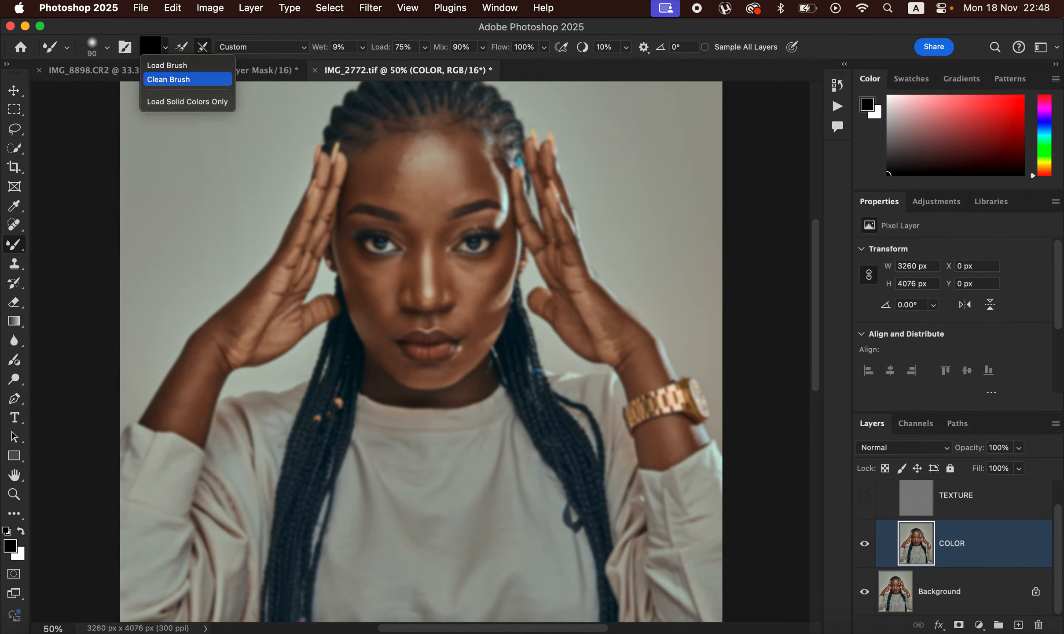
click(176, 79)
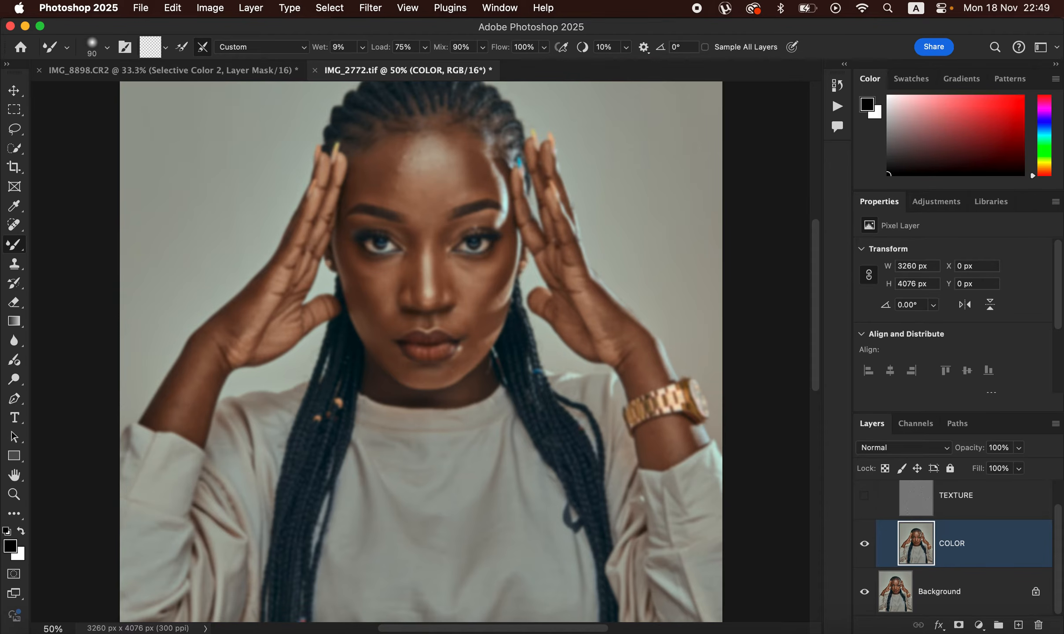
Try blending the forehead with a 200 px mixer brush while TEXTURE is visible and Sample All Layers is on.
click(864, 494)
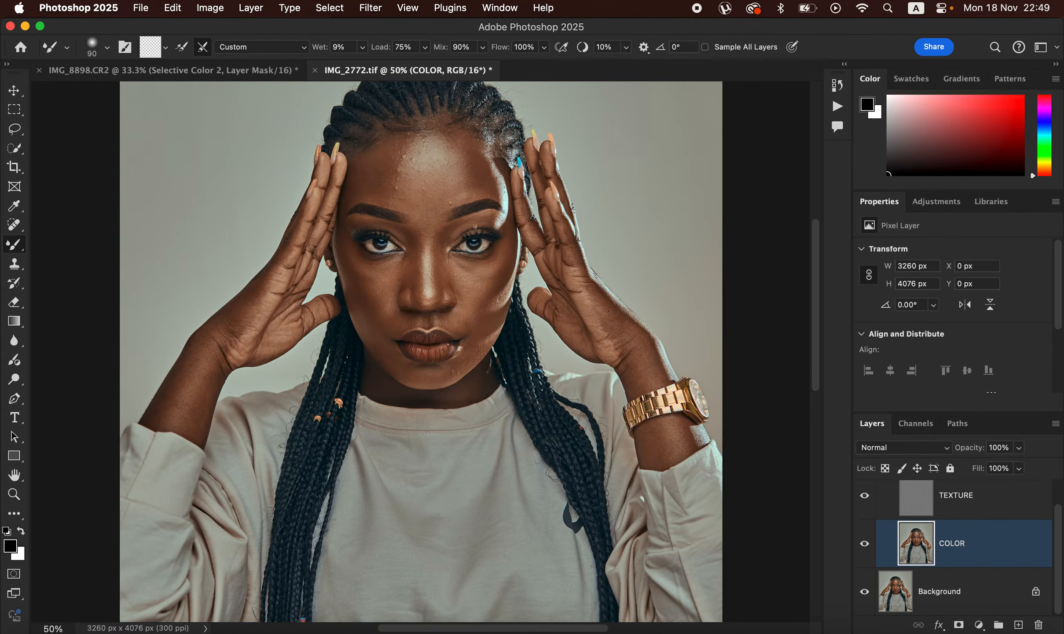
click(705, 47)
key(bracketright)
key(bracketright)
key(bracketright)
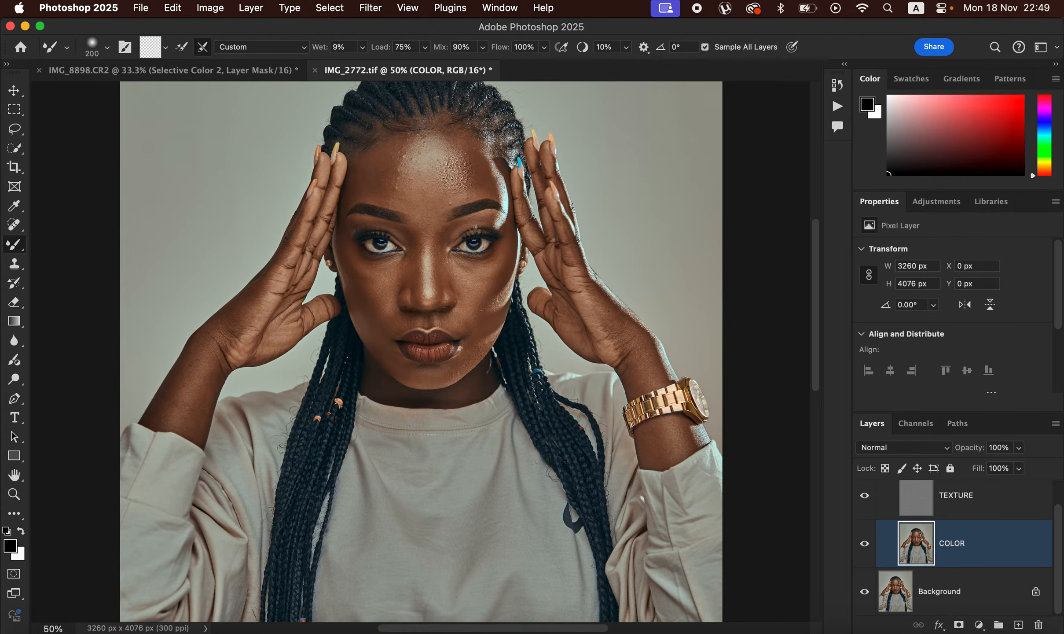
key(super+z)
click(705, 47)
click(864, 495)
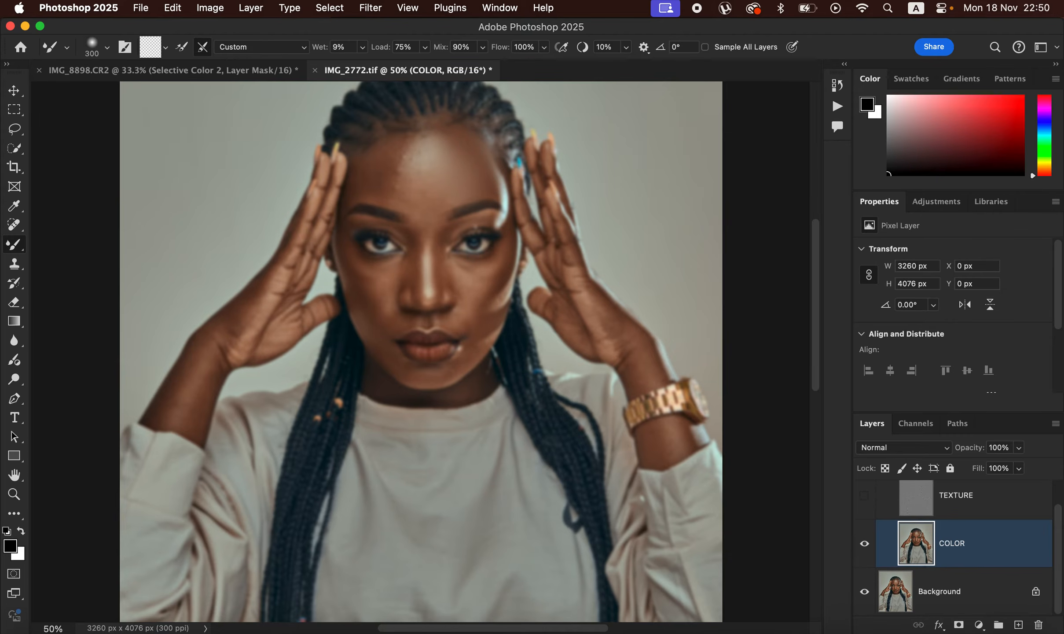
Blend the facial skin tones on the COLOR layer with the mixer brush, varying its size between about 125 and 300 px.
key(bracketleft)
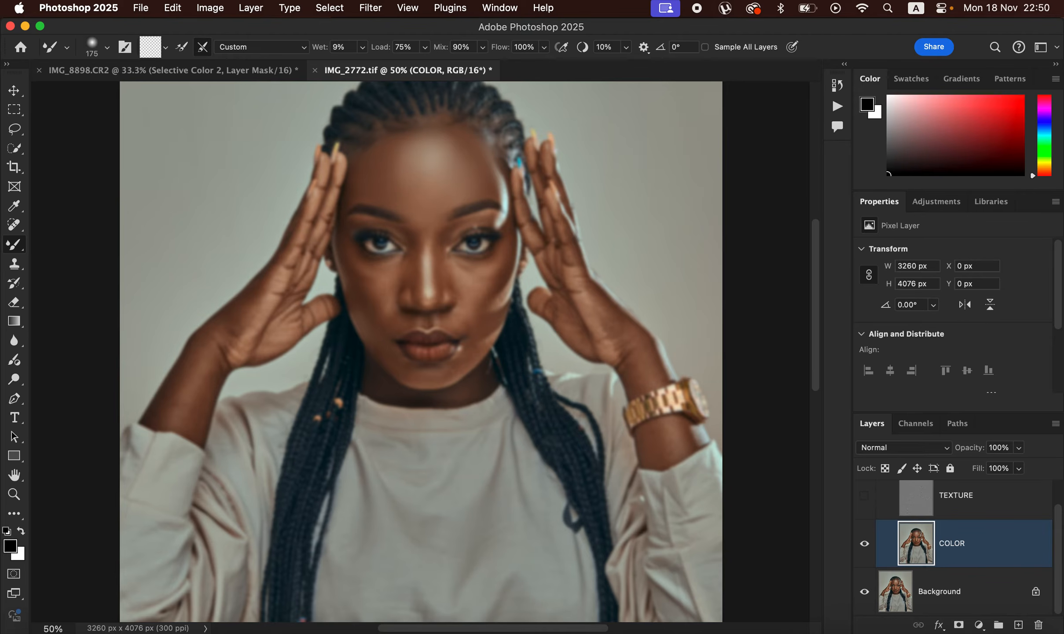
key(bracketright)
key(bracketleft)
key(bracketleft)
key(bracketleft)
key(bracketleft)
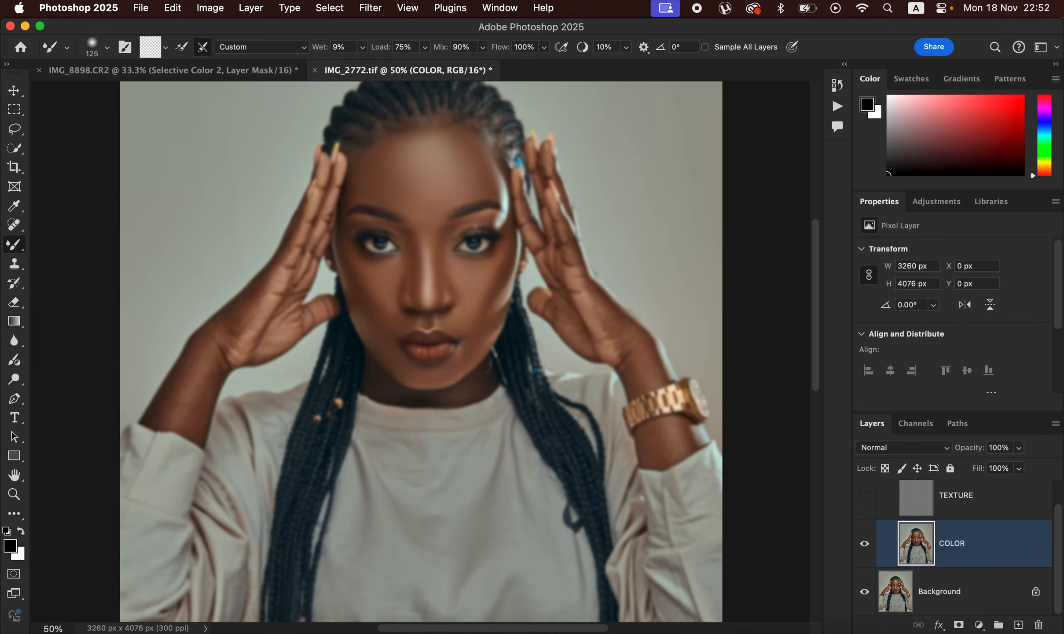
Show the TEXTURE layer and compare the face with and without the FREQ SEP group.
click(864, 495)
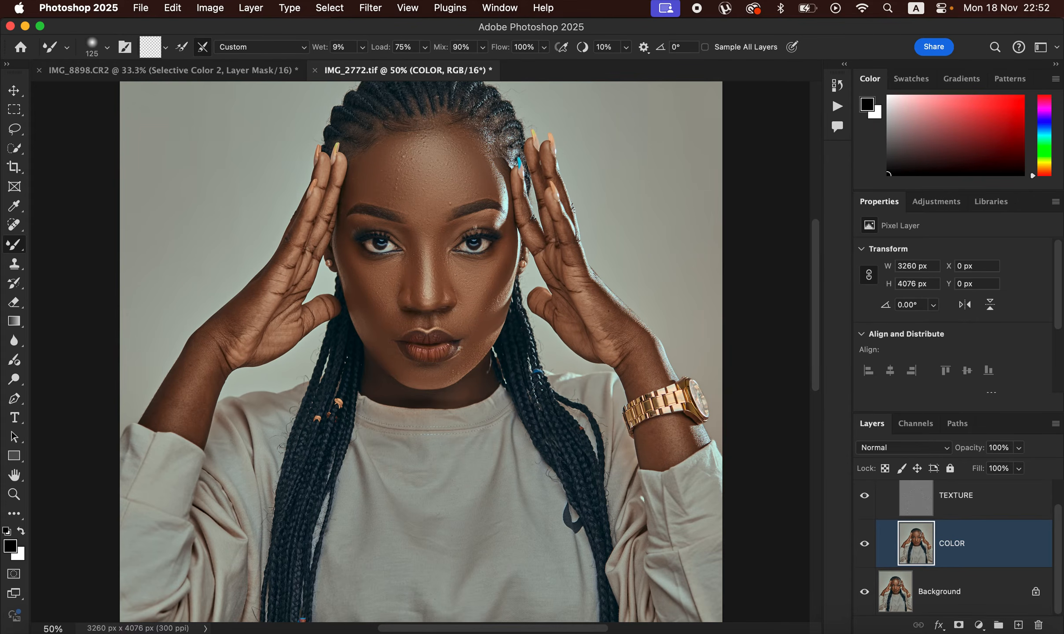
scroll(955, 546, up, 3)
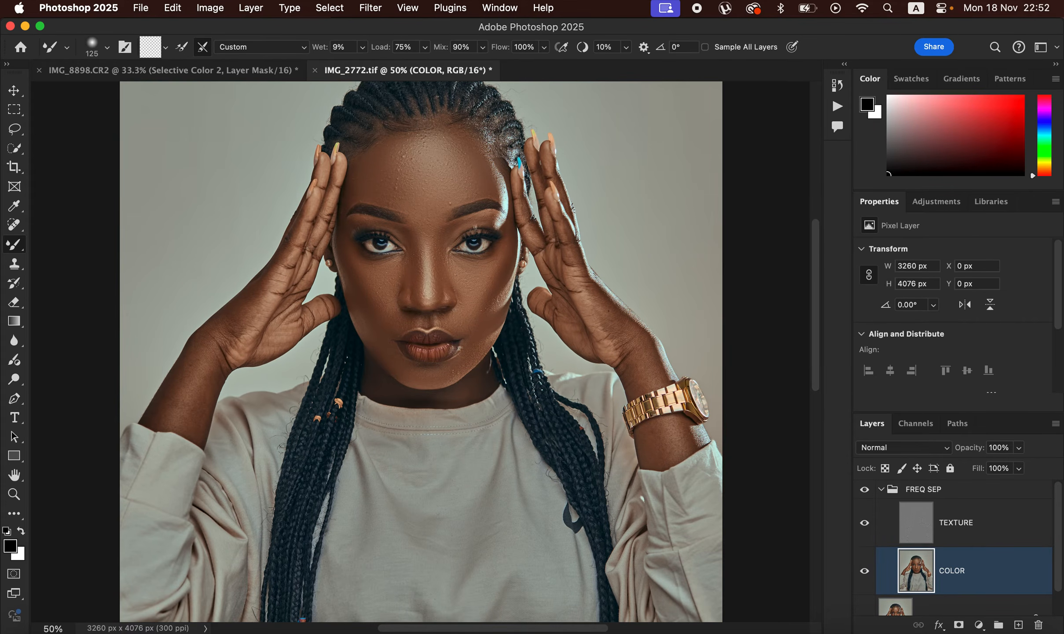
click(865, 489)
click(864, 489)
click(864, 489)
click(865, 489)
Blend the hand and forearm skin on the COLOR layer at about 125 to 175 px with TEXTURE hidden, and show TEXTURE again.
click(864, 522)
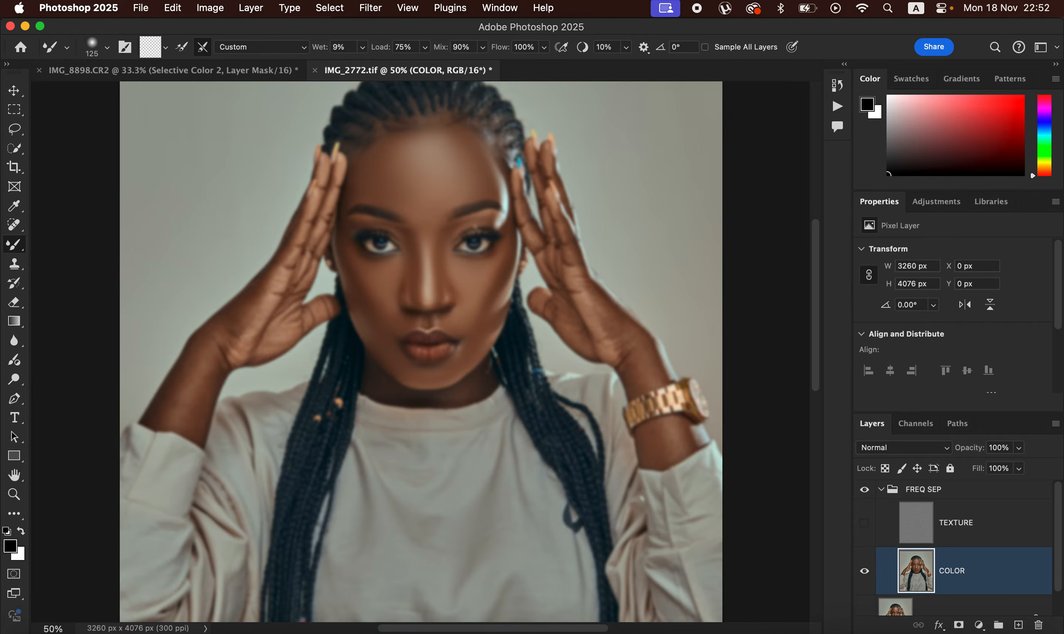
key(bracketright)
key(bracketleft)
drag(224, 352, 228, 368)
drag(238, 343, 240, 356)
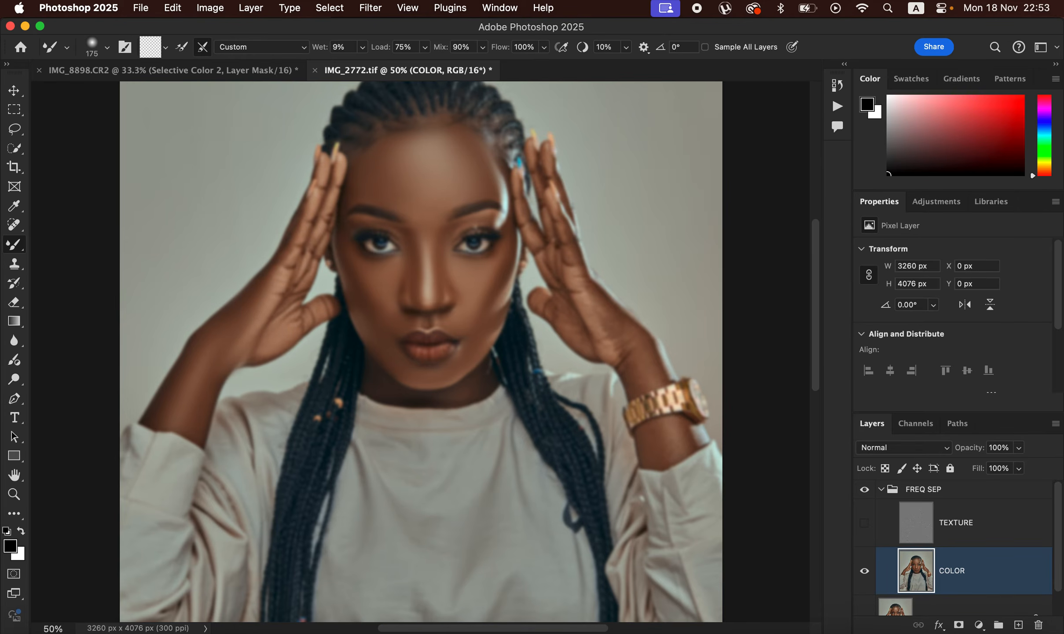
key(bracketleft)
key(bracketleft)
key(bracketright)
key(bracketright)
click(864, 522)
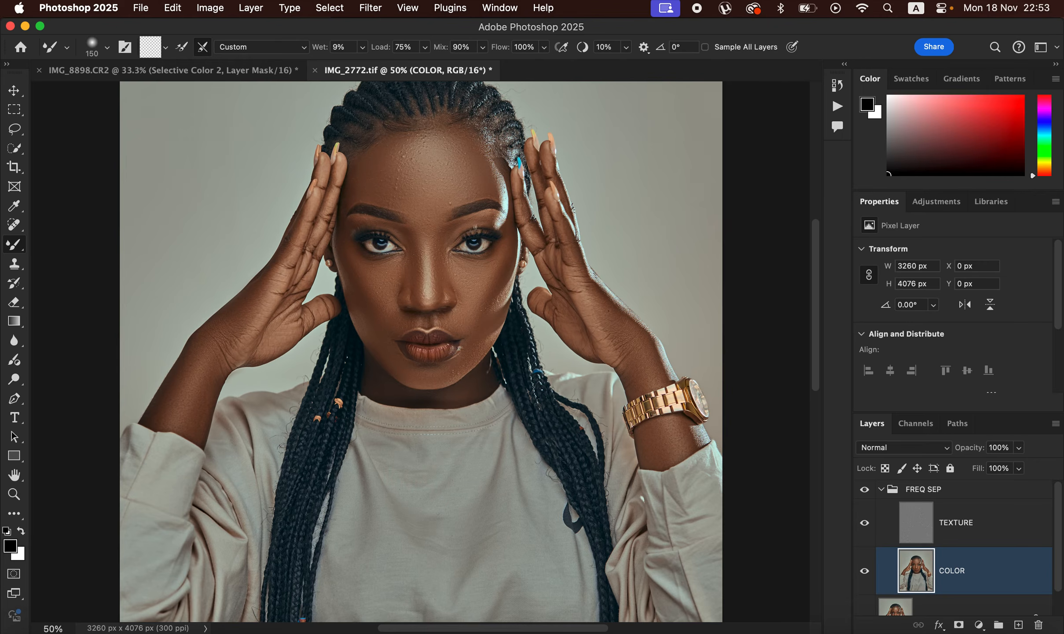
Compare the portrait before and after retouching by switching the visibility of the FREQ SEP group.
click(864, 489)
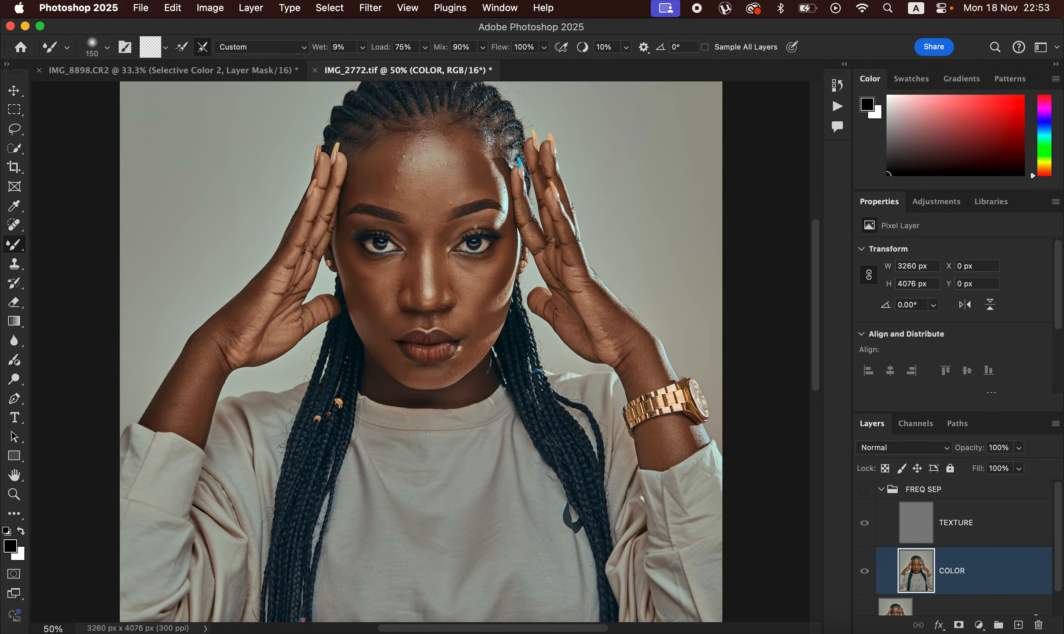
click(864, 489)
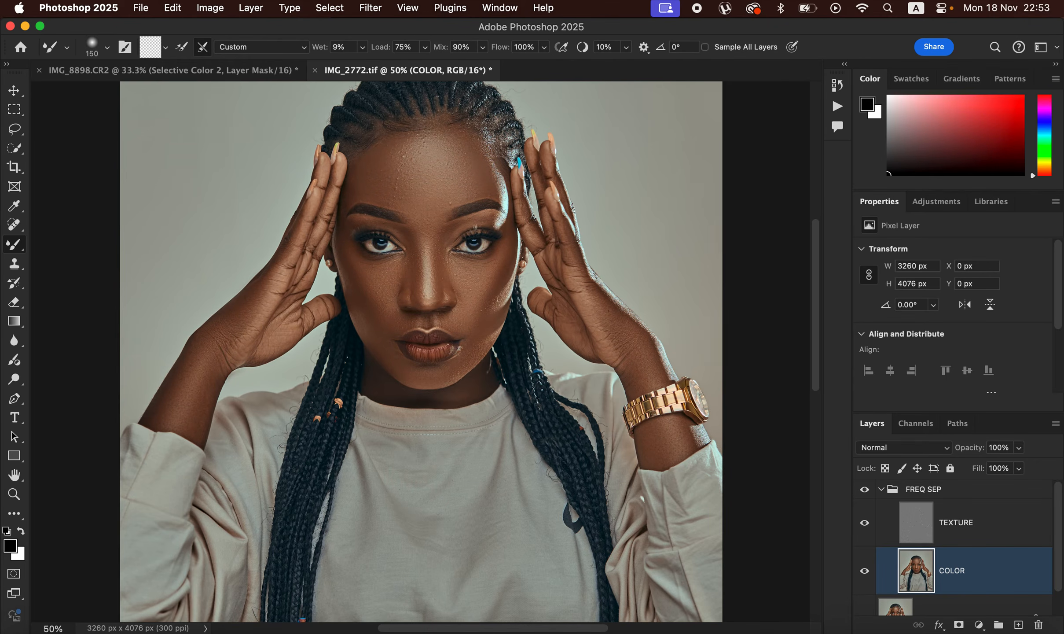
click(864, 488)
click(864, 489)
Select the TEXTURE layer and activate the Clone Stamp tool for the forehead, checking its brush size and hardness.
click(964, 522)
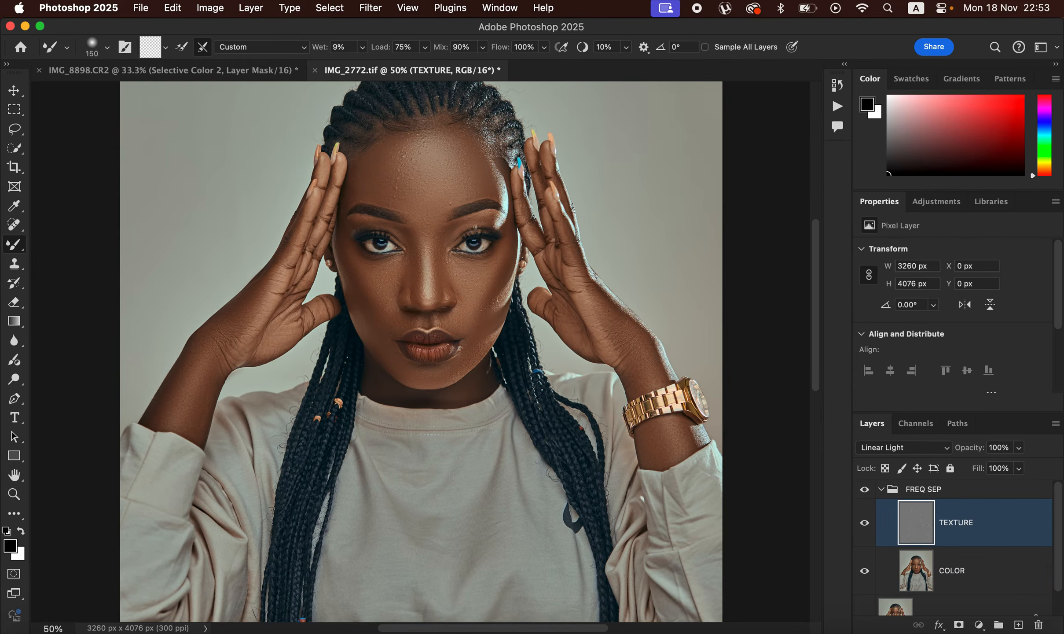
key(super+equal)
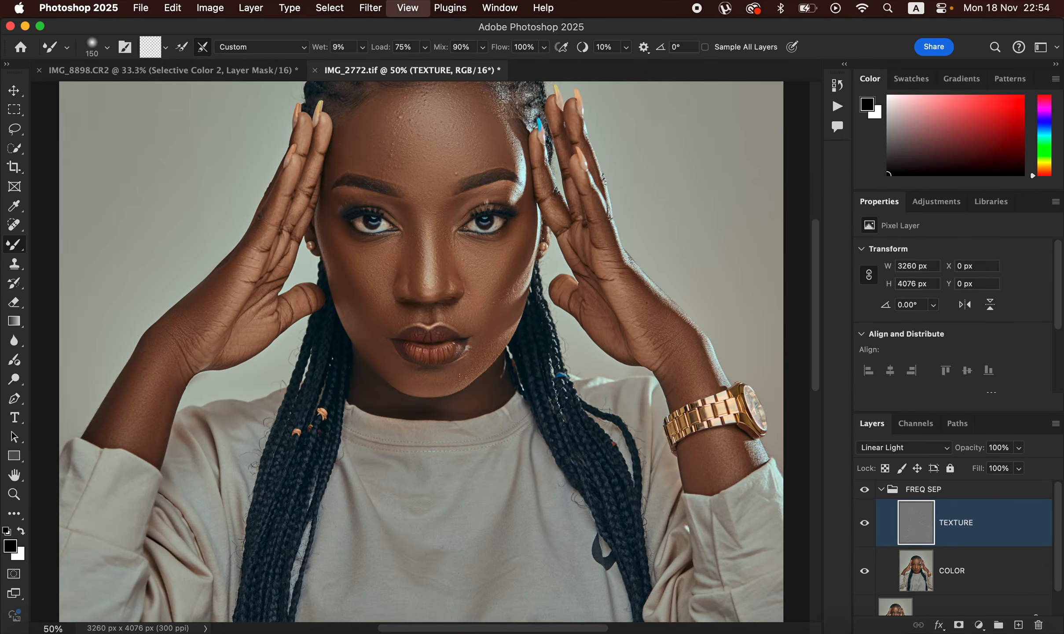
key(super+equal)
key(super+equal)
key(super+equal)
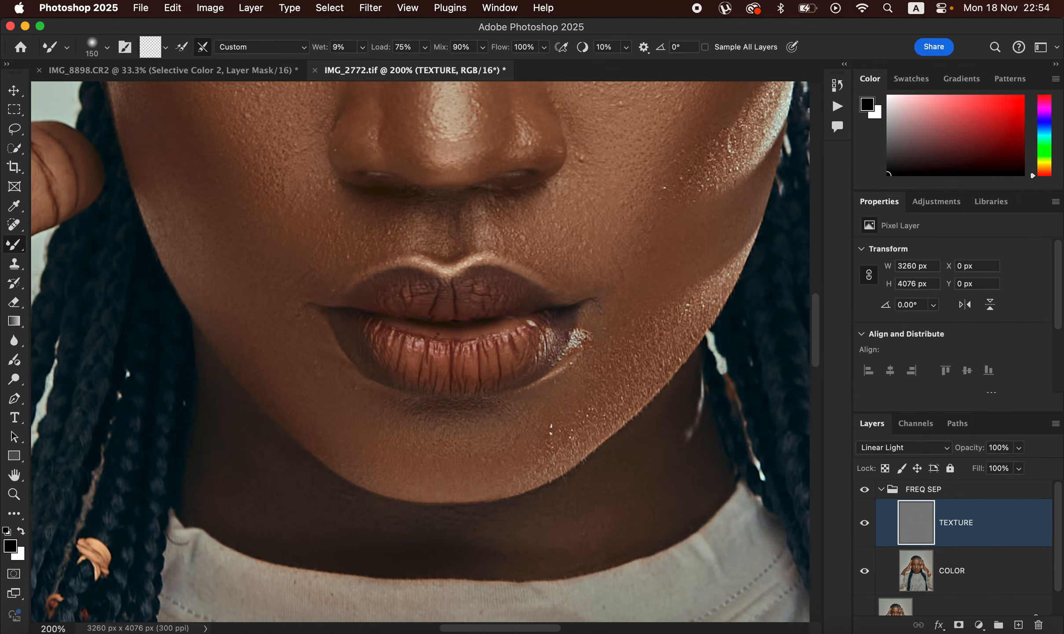
scroll(420, 351, up, 15)
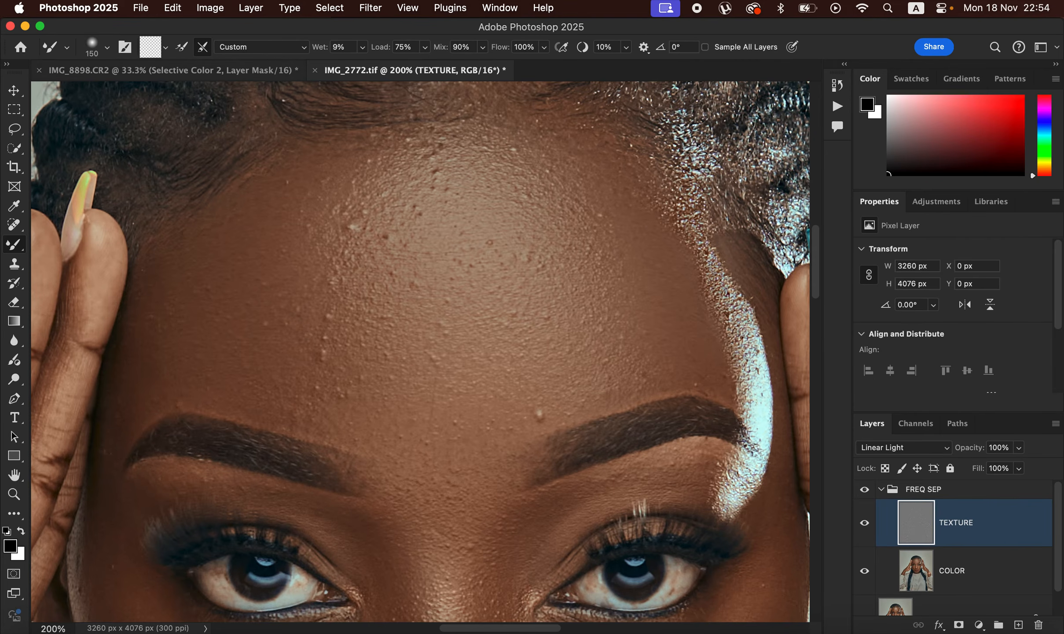
key(s)
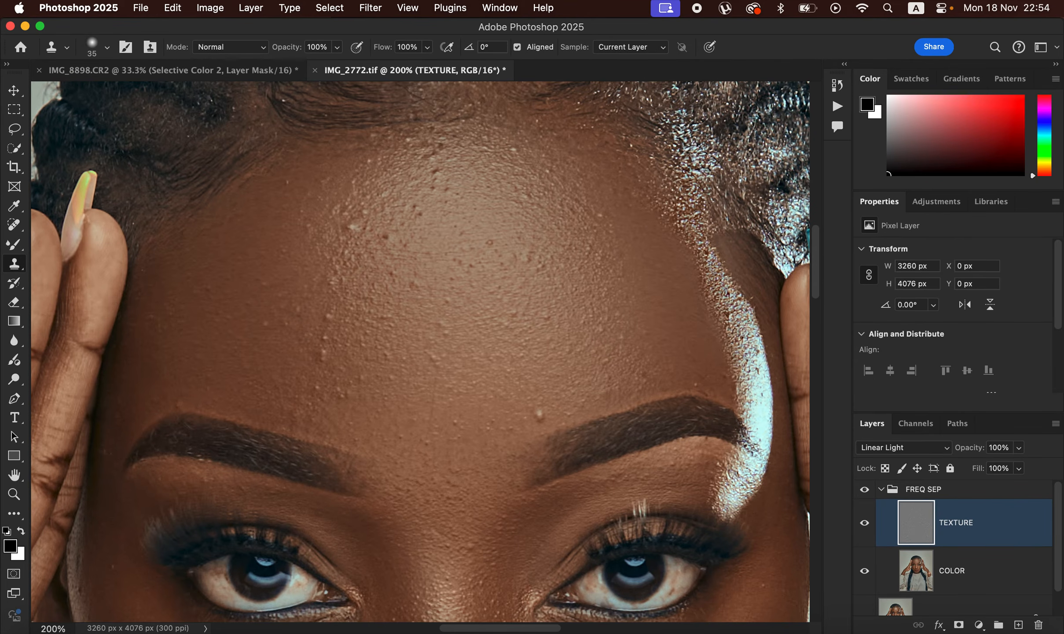
click(107, 47)
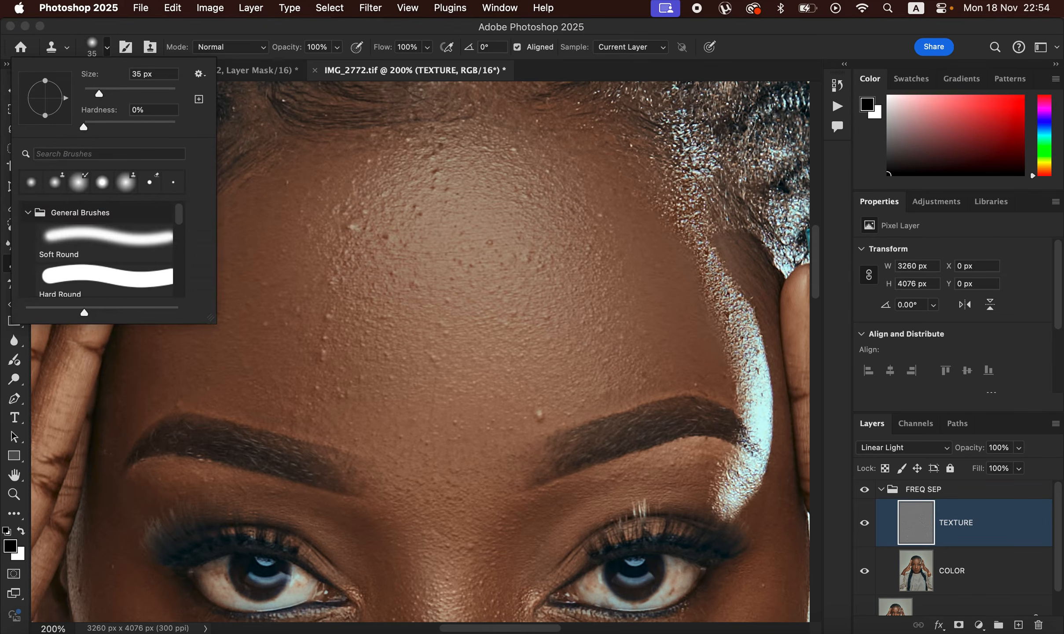
key(Escape)
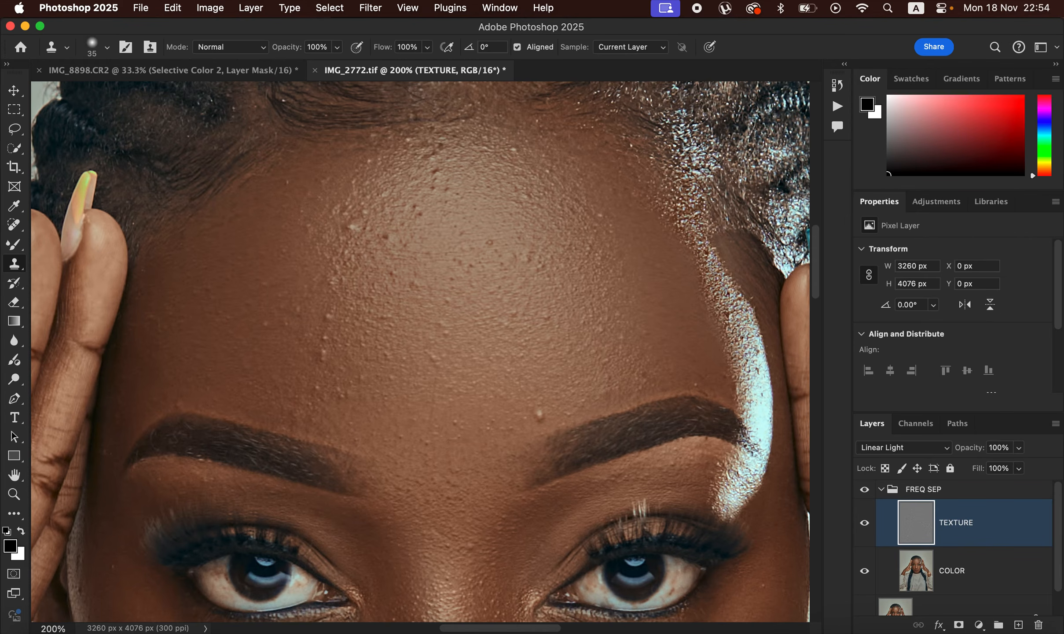
Keep the Clone Stamp sampling the Current Layer and clone out the bump beside the inner eyebrow on TEXTURE at 40 px.
click(631, 48)
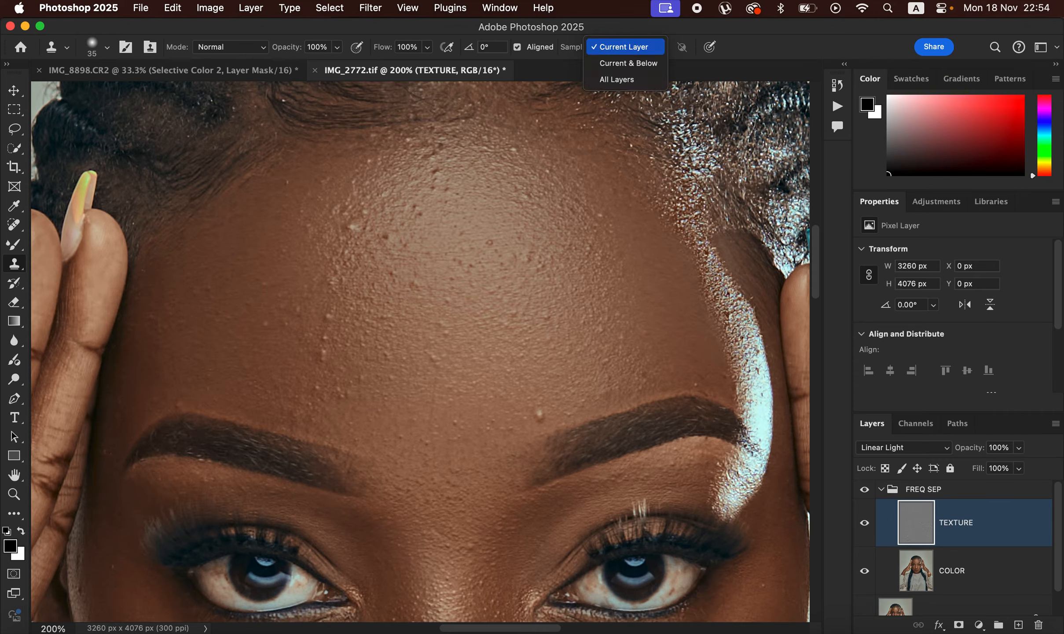
click(631, 47)
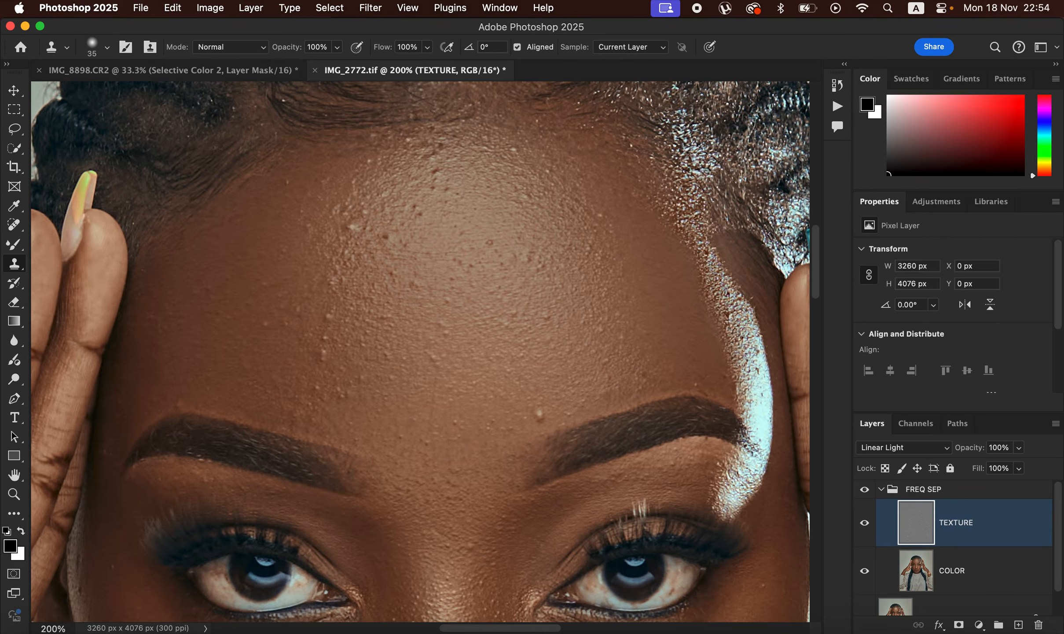
click(527, 416)
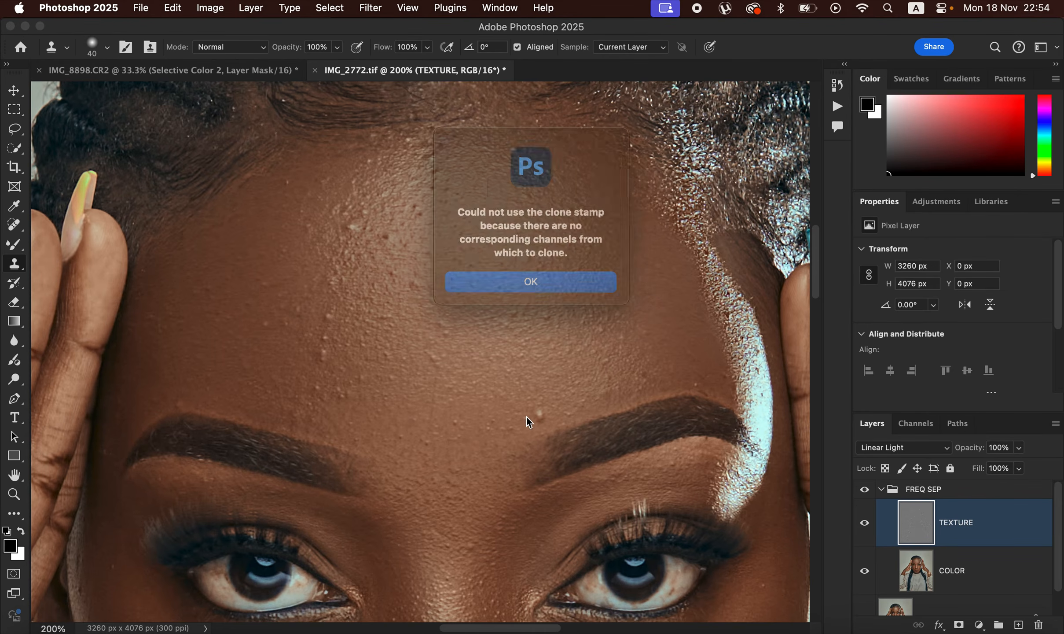
click(560, 285)
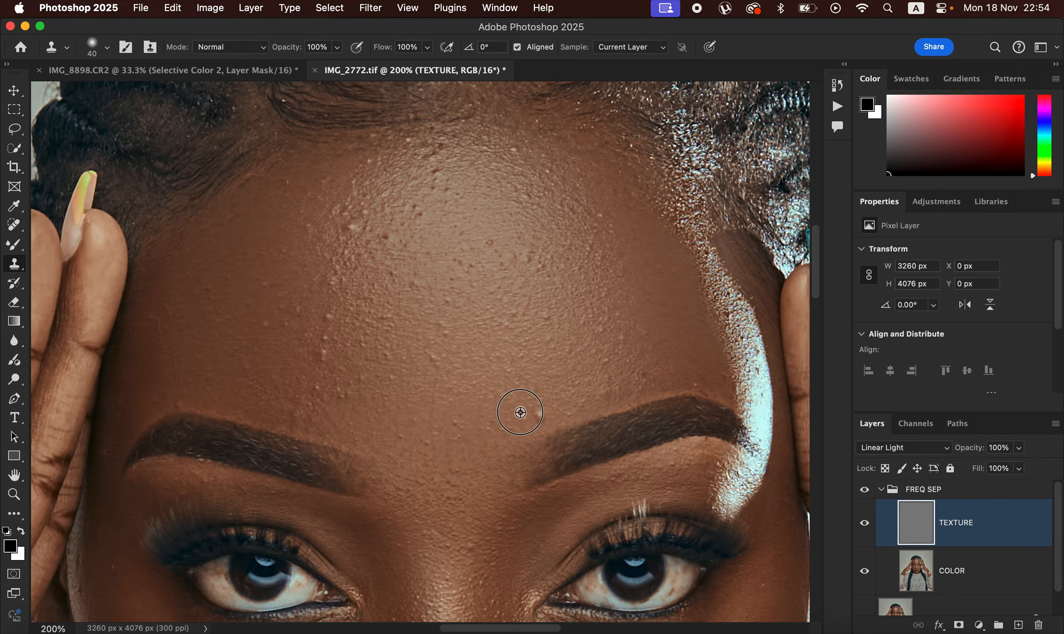
click(539, 413)
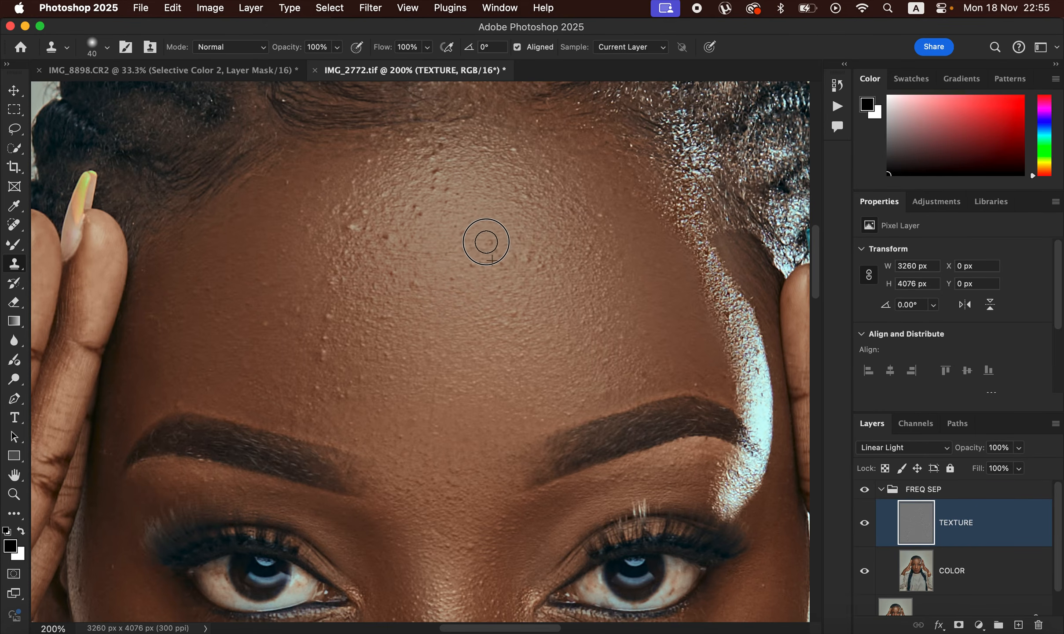
Clone clean skin texture over the bumps in the central forehead highlight on the TEXTURE layer.
alt+click(522, 277)
drag(528, 251, 525, 260)
click(500, 255)
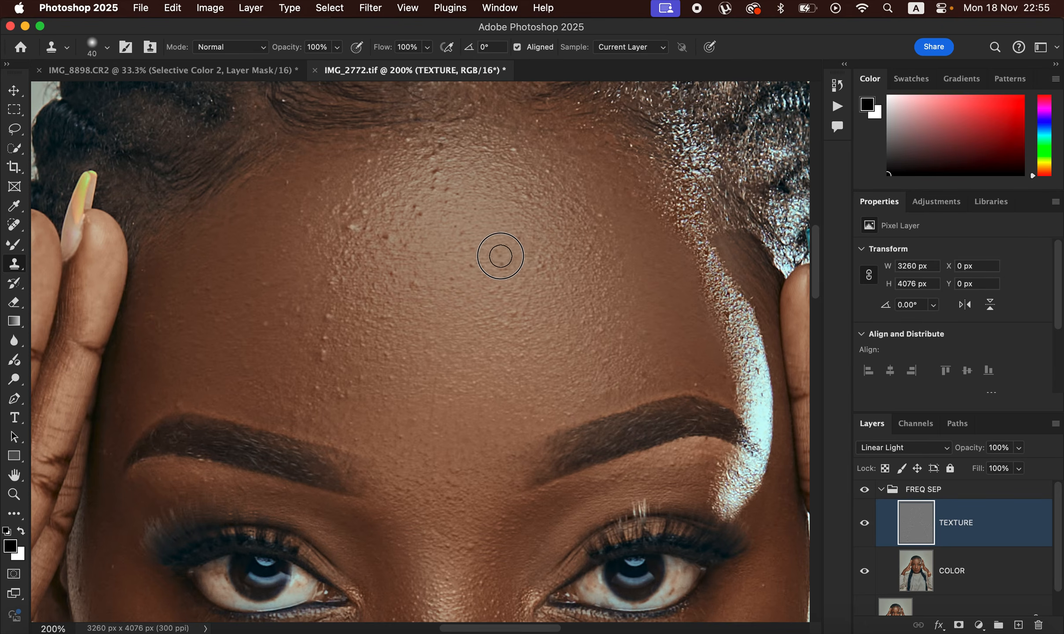
alt+click(537, 218)
drag(529, 198, 525, 198)
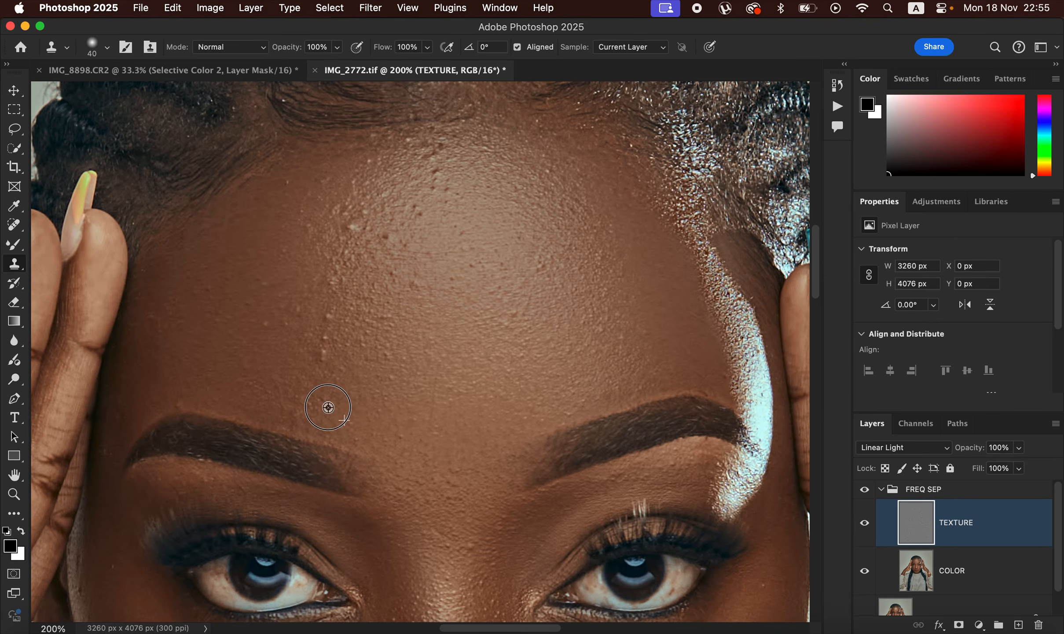
Clone out the column of bumps on the forehead's darker side above the eyebrow on TEXTURE.
alt+click(339, 364)
click(319, 349)
click(331, 321)
click(325, 290)
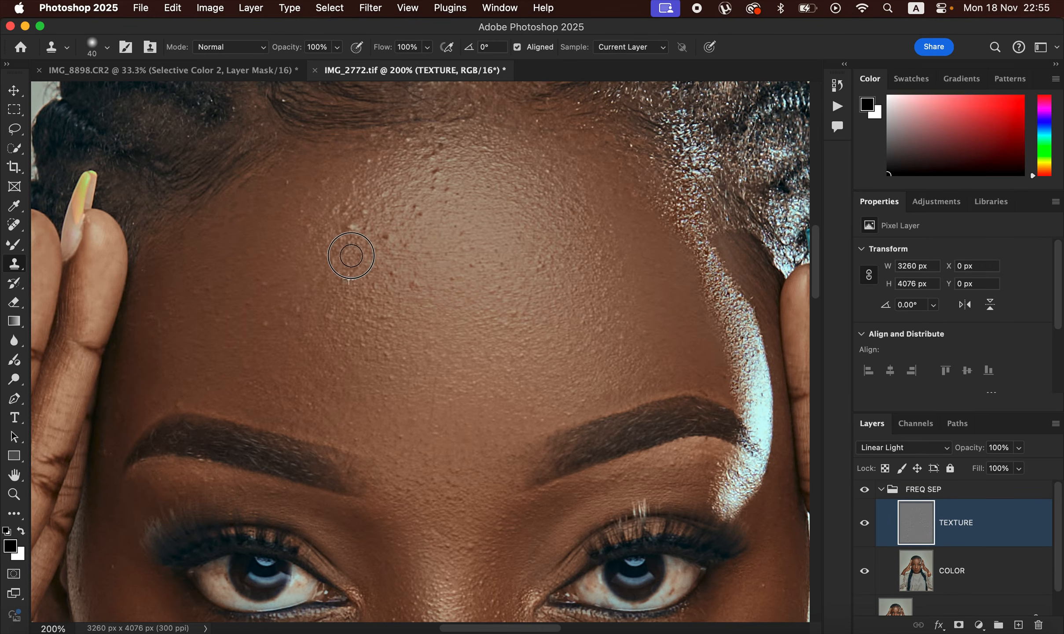
Clone out the cluster of bumps along the edge of the forehead highlight near the hairline, resampling nearby clean texture.
click(391, 236)
click(353, 229)
alt+click(423, 232)
click(414, 211)
alt+click(439, 196)
click(437, 175)
alt+click(445, 209)
click(449, 189)
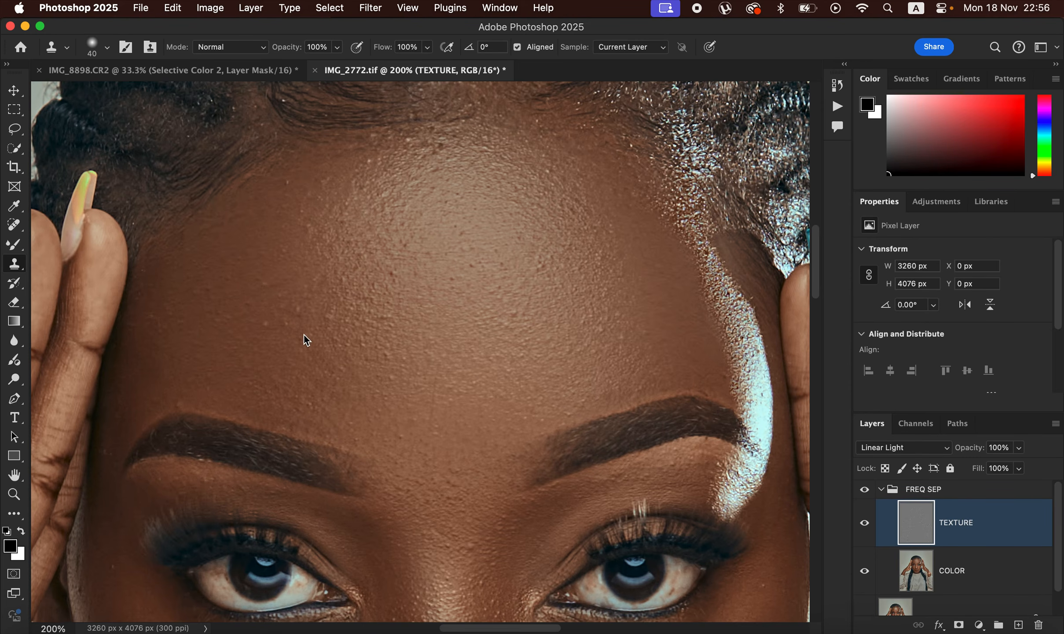
Enlarge the Clone Stamp to 50 px and clean the skin texture above the outer eyebrow and at the temple.
key(bracketright)
alt+click(194, 399)
click(182, 397)
alt+click(142, 397)
click(122, 407)
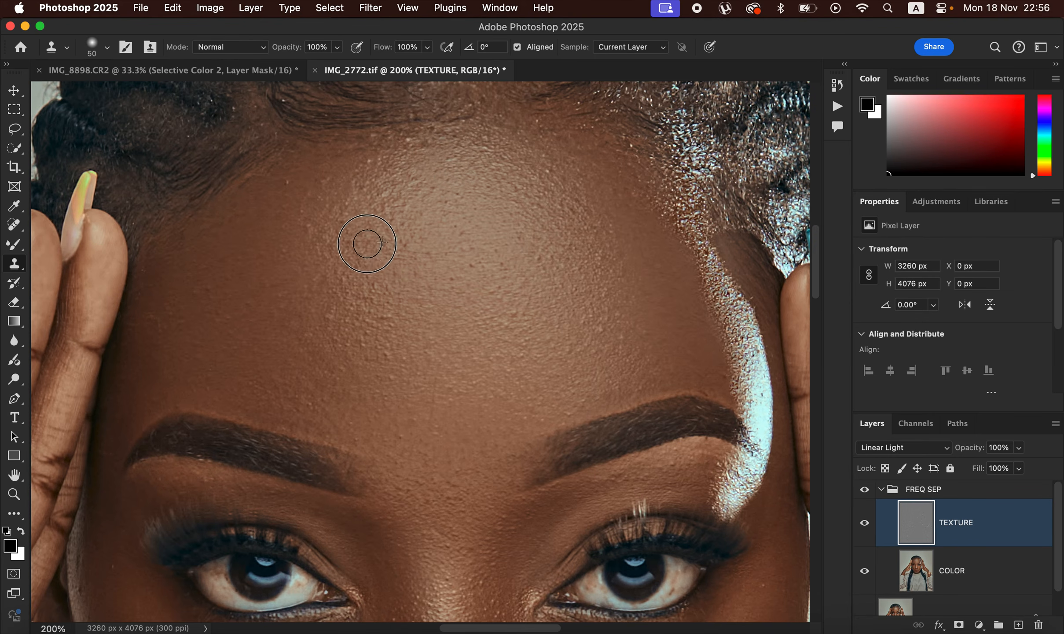
Clone out the texture blemishes on the cheek beside the nose at 50 px, sampling nearby clean skin.
scroll(542, 408, down, 10)
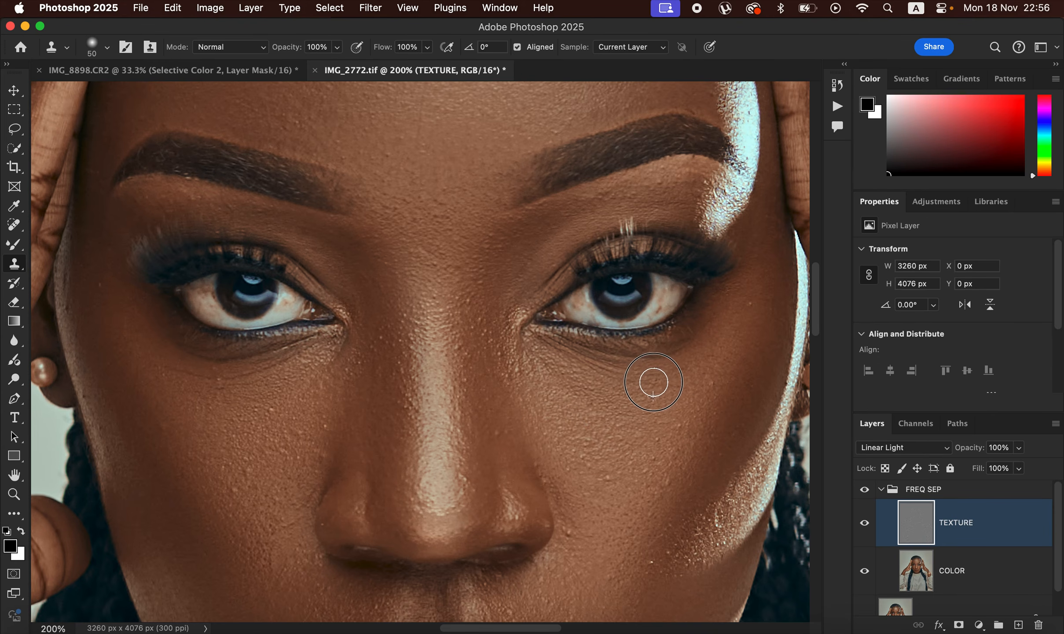
alt+click(587, 521)
click(572, 541)
alt+click(574, 488)
click(557, 478)
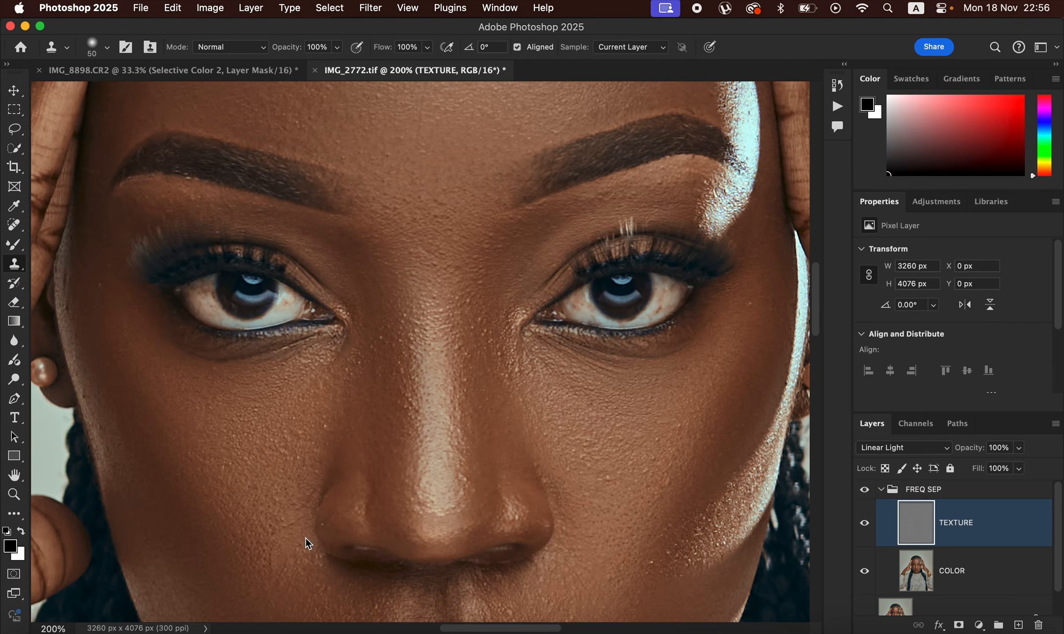
alt+click(301, 517)
scroll(544, 478, down, 8)
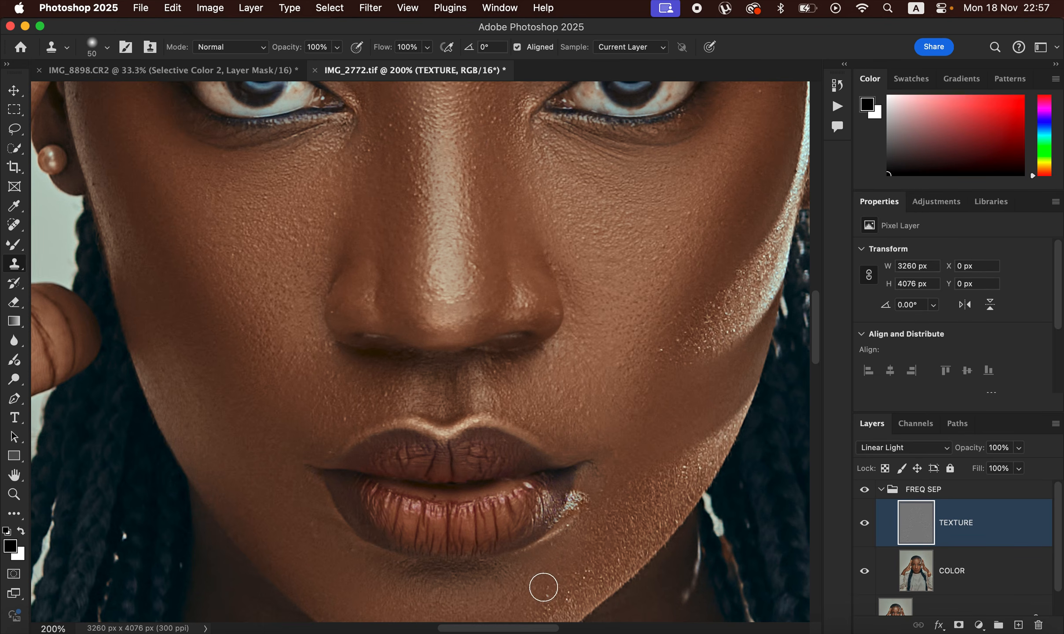
Collapse the FREQ SEP group and compare the whole portrait with and without it by switching its visibility.
key(super+minus)
key(super+minus)
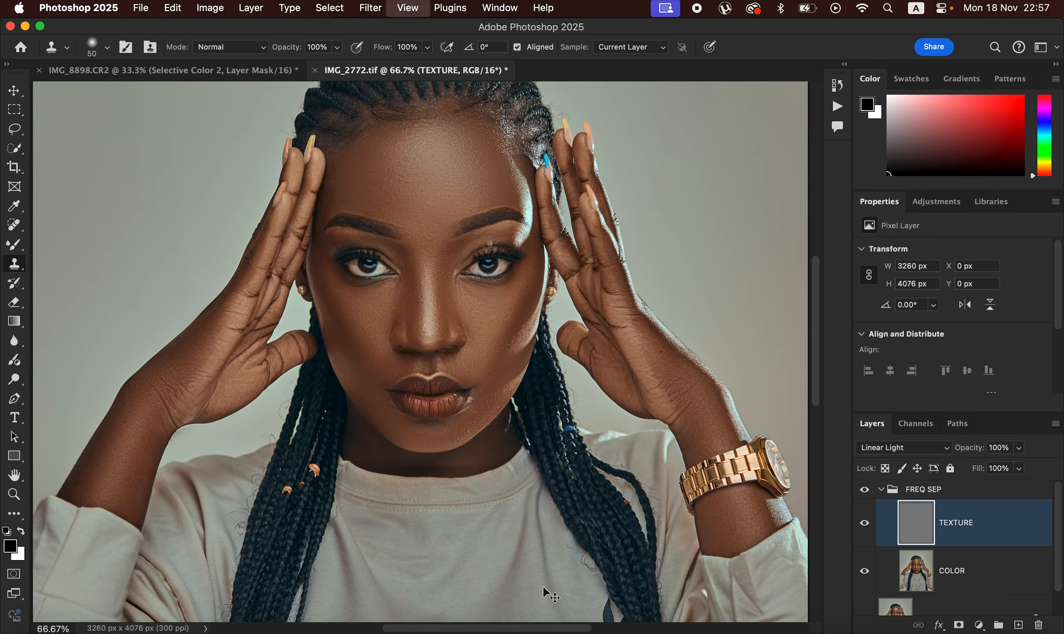
key(super+minus)
key(super+minus)
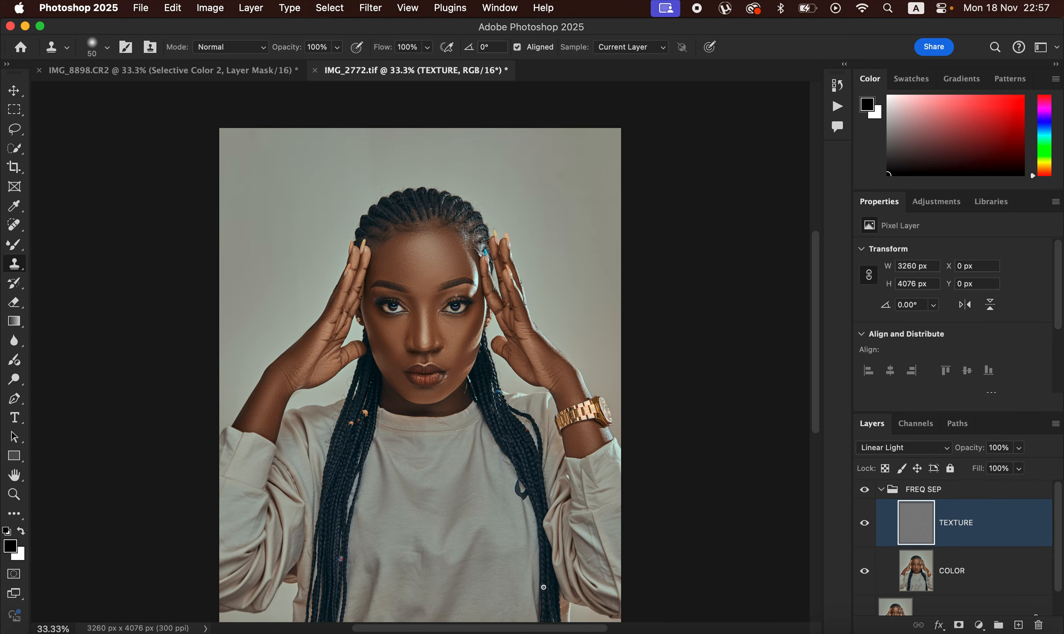
click(881, 489)
click(863, 493)
click(864, 492)
click(866, 490)
click(866, 491)
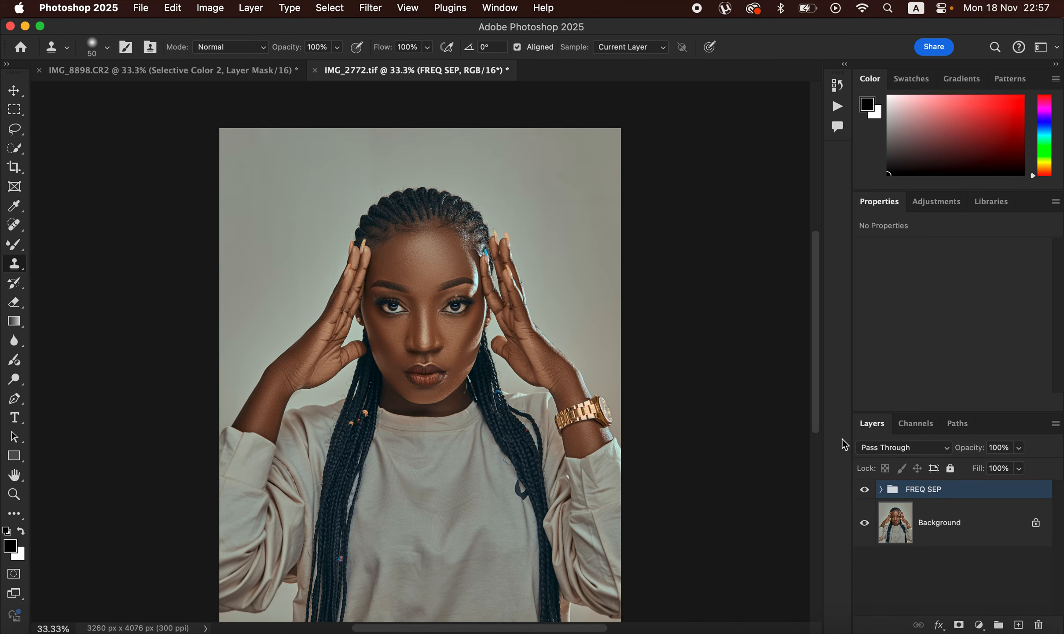
click(864, 490)
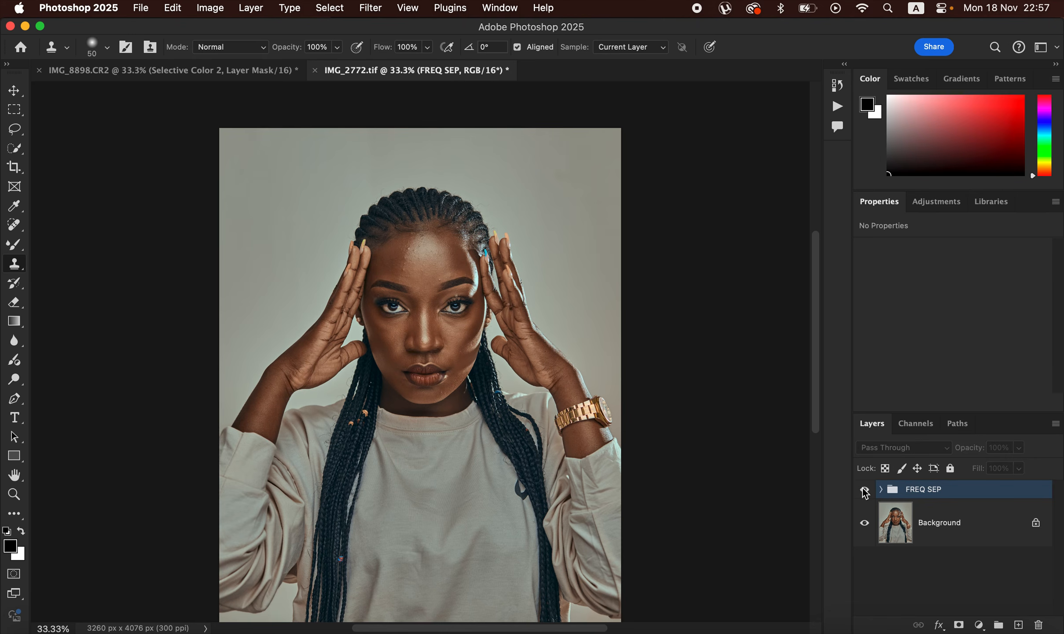
click(864, 490)
click(864, 490)
click(864, 490)
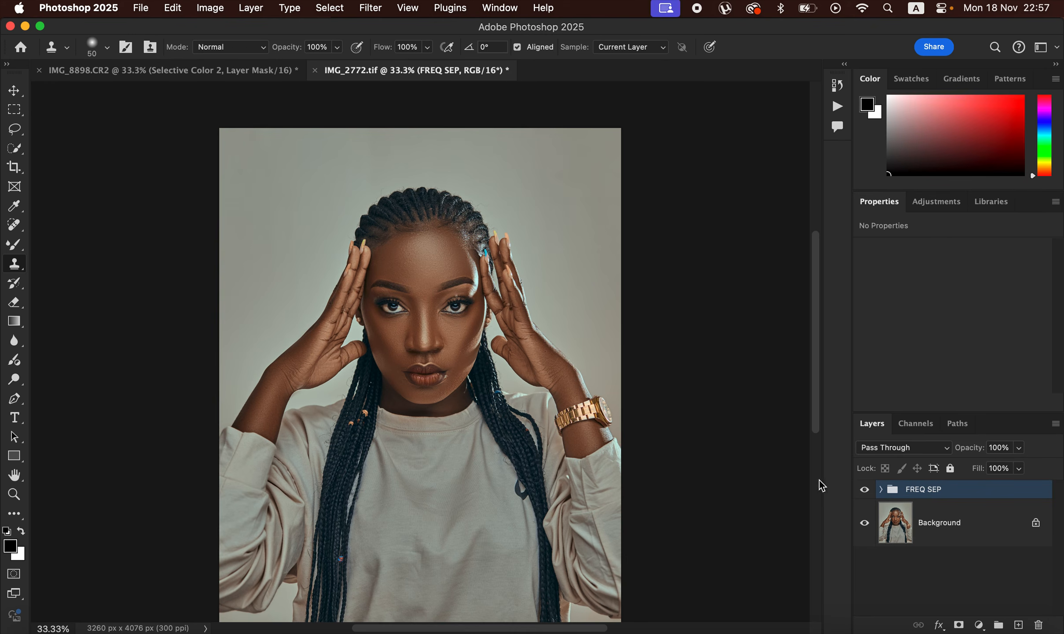
Set up a JPG export at quality 7 with Bicubic Sharper resampling and check its Convert to sRGB and Embed Color Profile options.
click(141, 8)
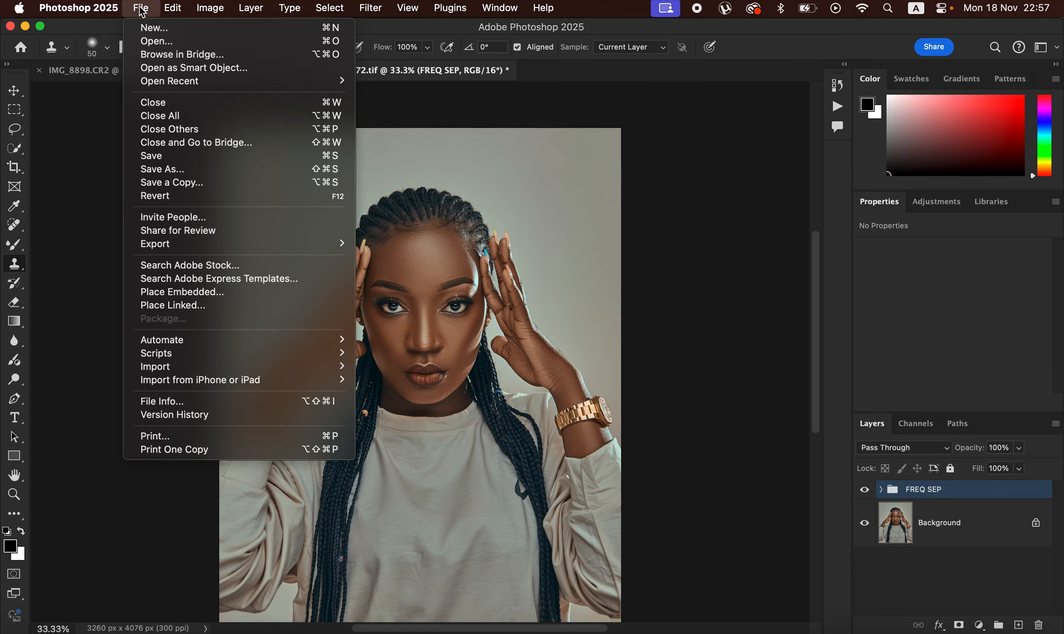
mouse_move(190, 242)
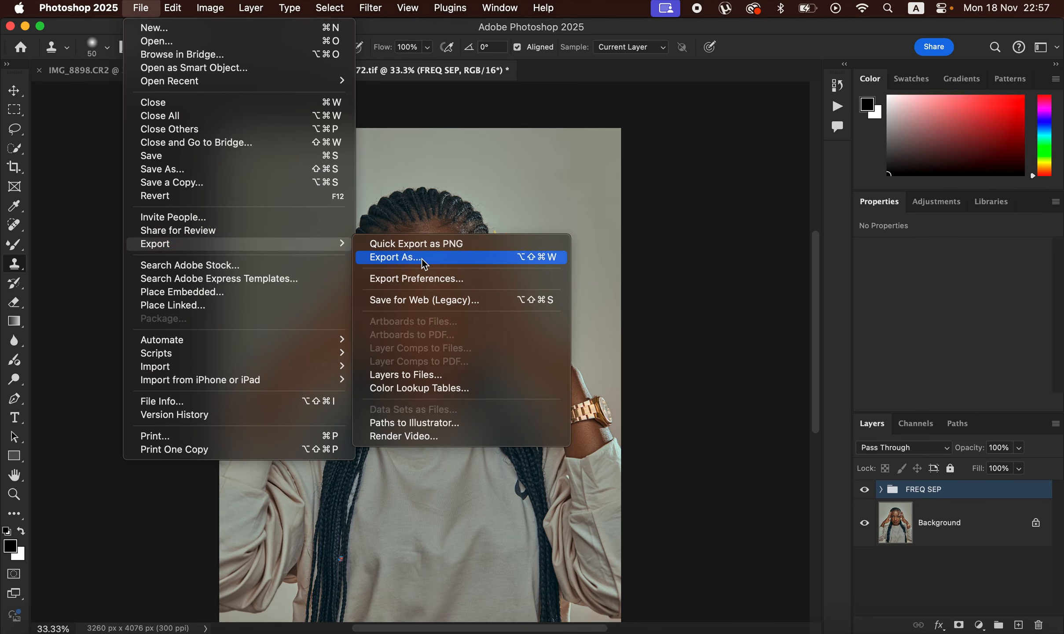
click(445, 257)
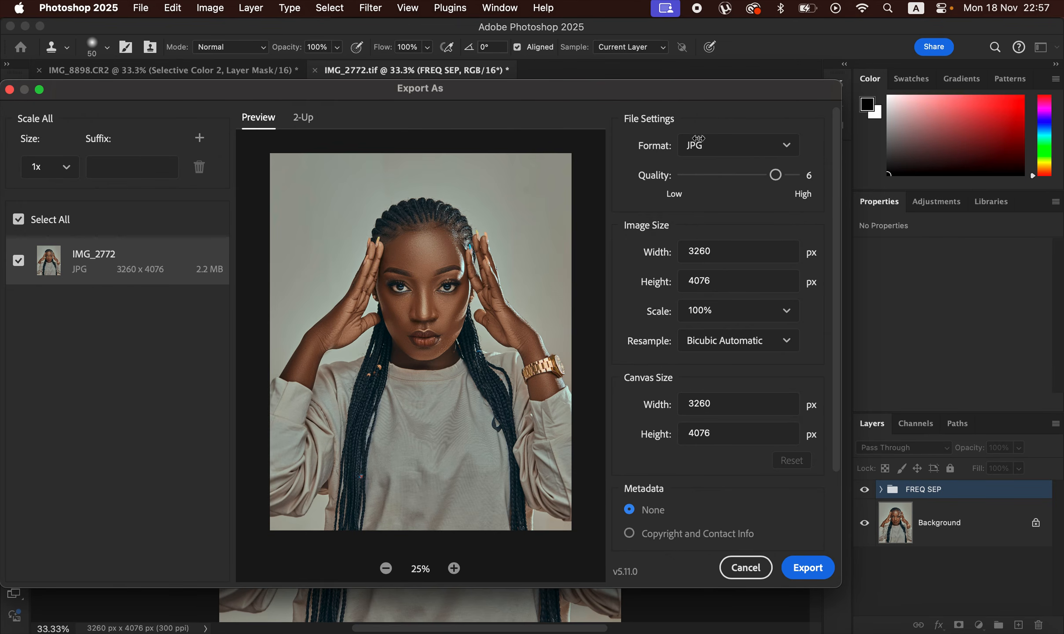
drag(782, 179, 802, 177)
click(764, 345)
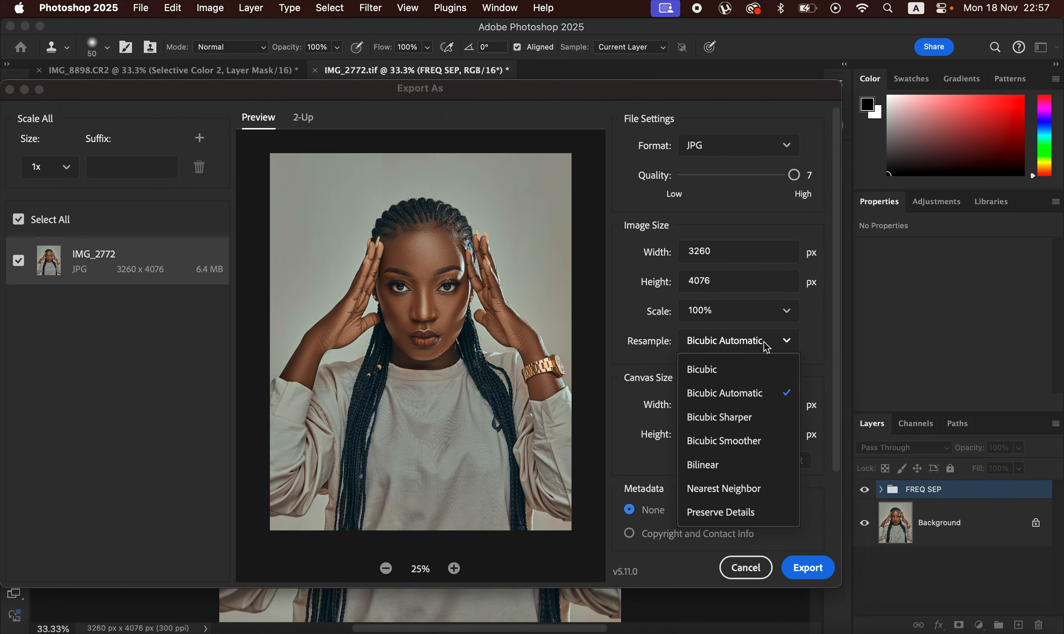
click(753, 421)
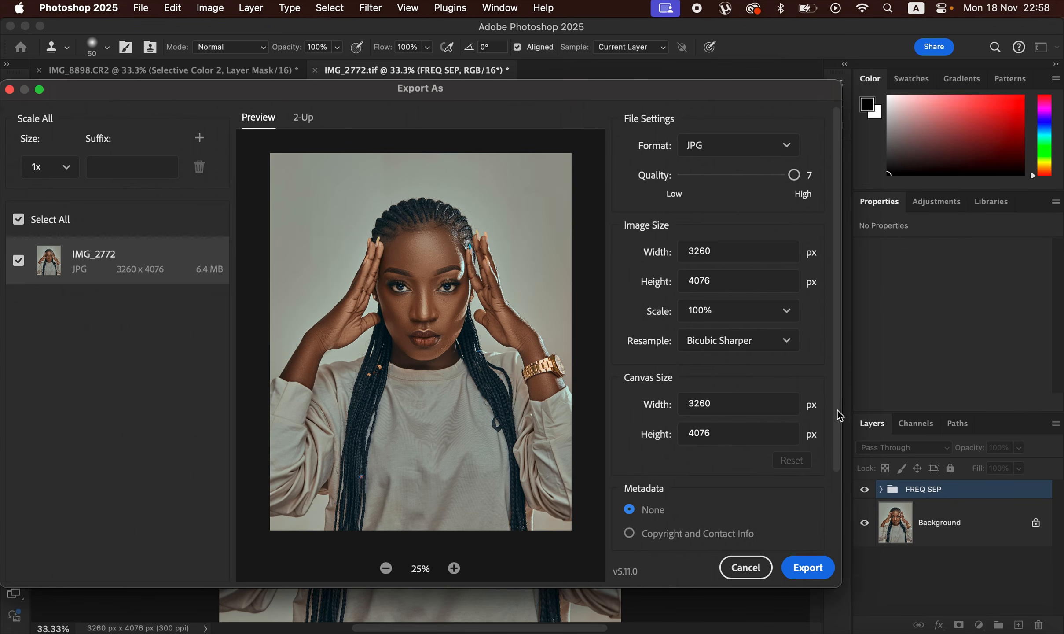
drag(838, 420, 839, 522)
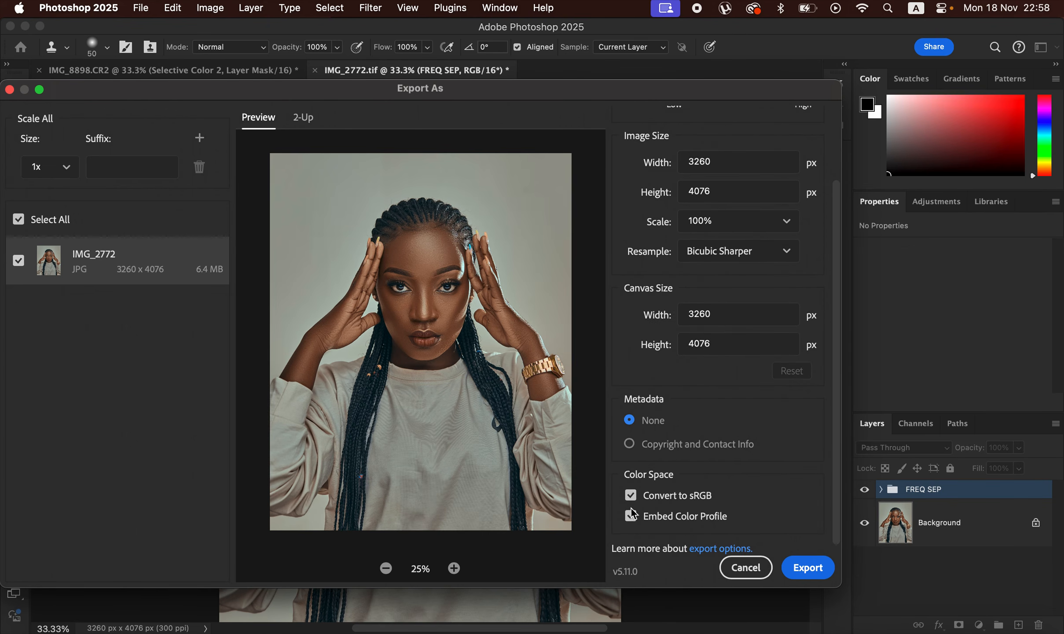
Proceed to the save location of the JPG export, and cancel the export without saving.
click(803, 573)
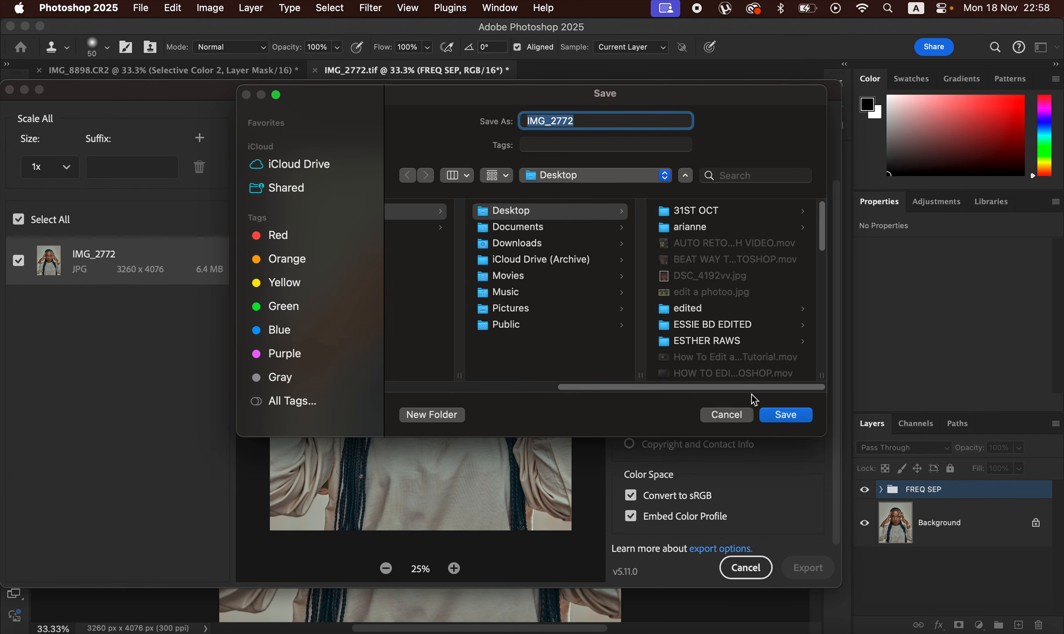
click(729, 416)
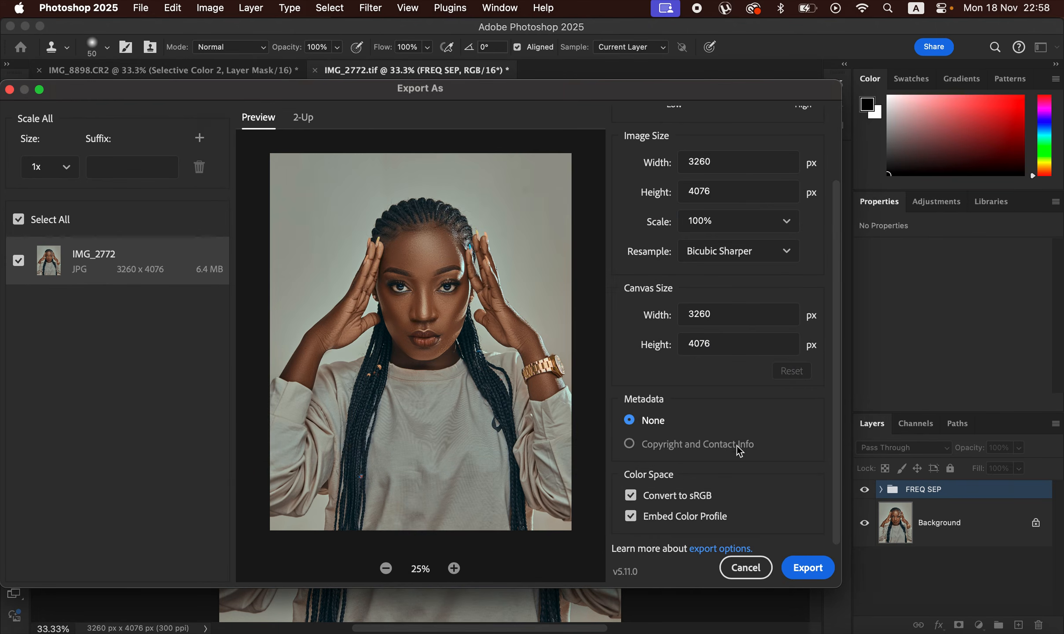
click(745, 568)
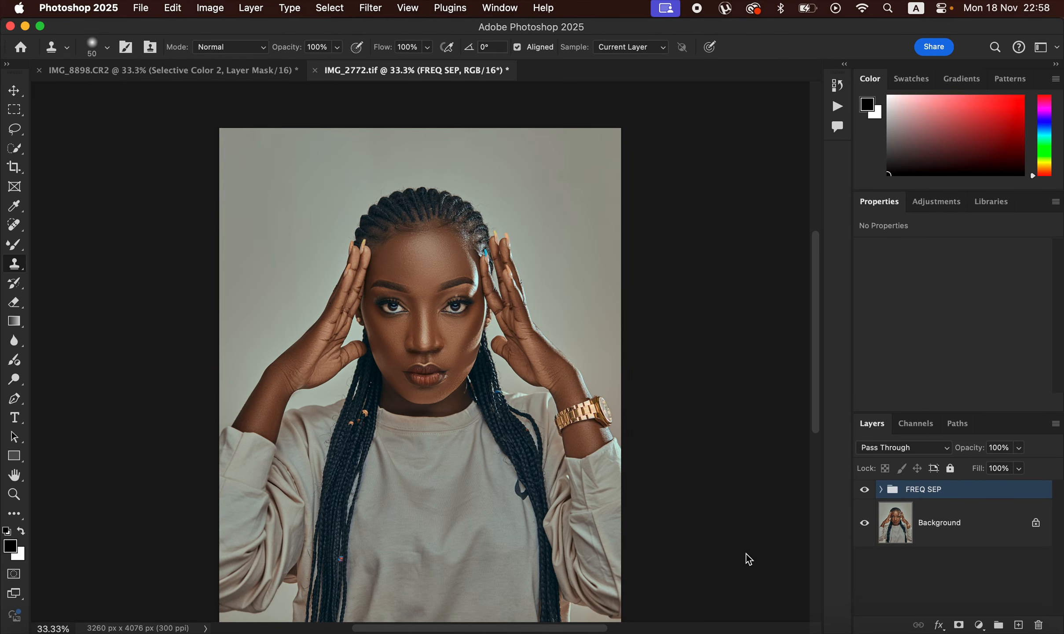